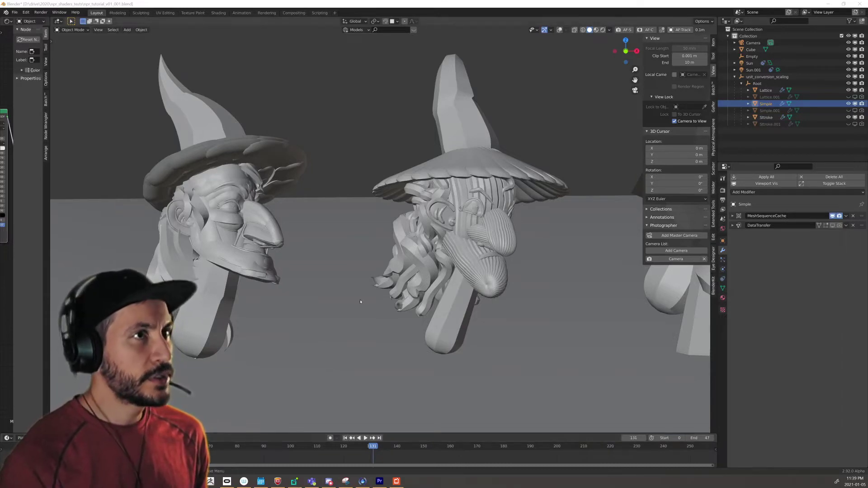
Step: Widen the shader editor to expose the nodes of Material.001 and switch the 3D viewport to rendered shading
scroll(430, 249, down, 2)
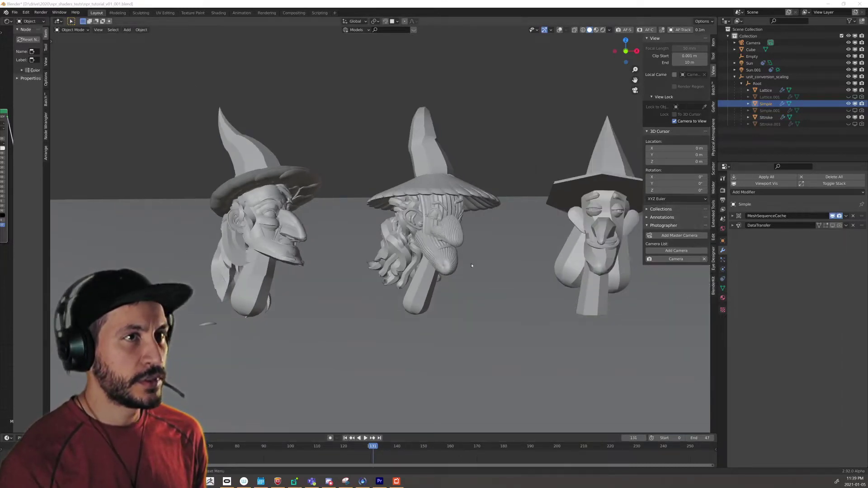
middle_drag(481, 269, 444, 228)
scroll(444, 228, up, 1)
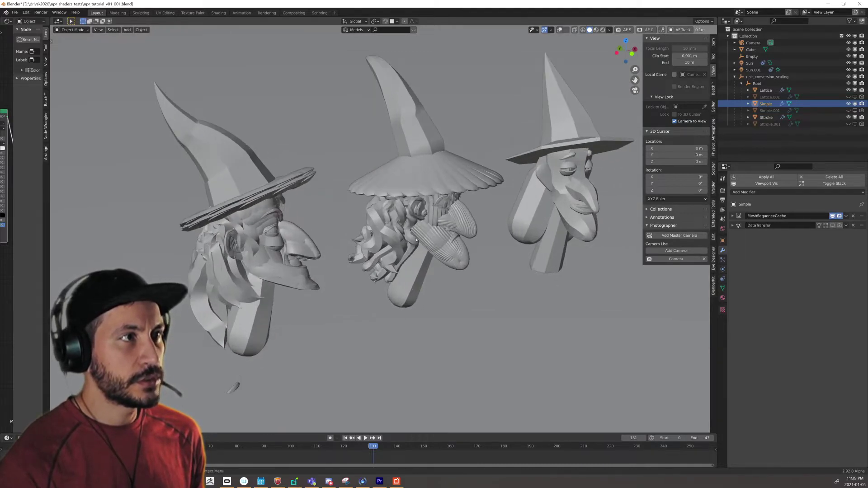
middle_drag(285, 247, 272, 223)
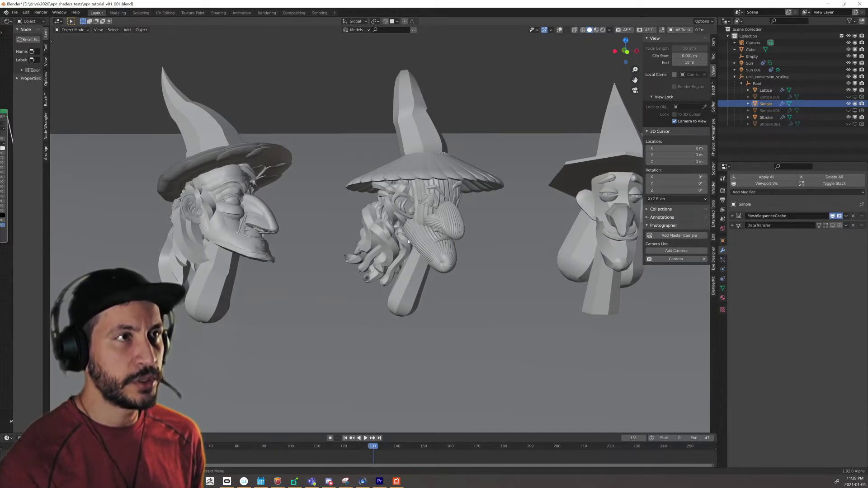
middle_drag(280, 244, 389, 251)
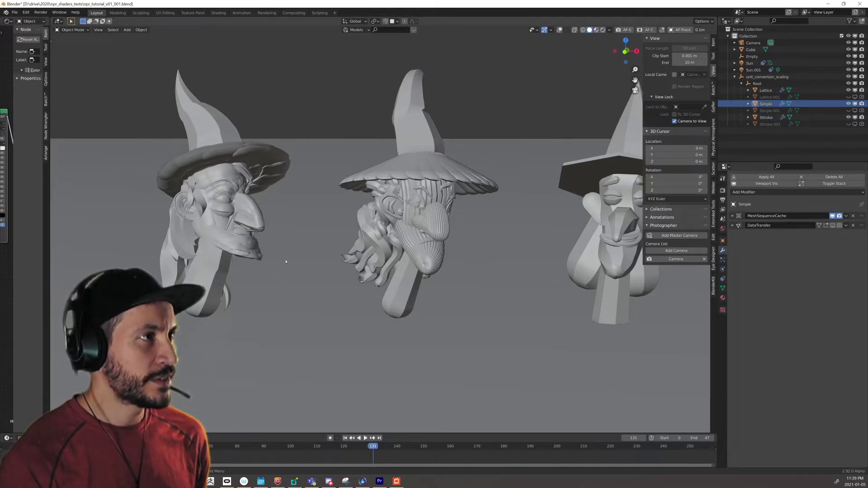
drag(49, 208, 262, 208)
scroll(198, 198, up, 2)
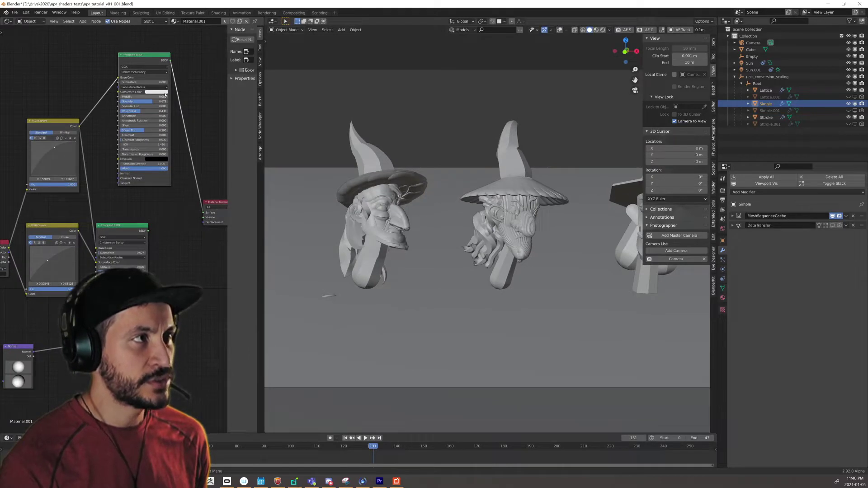
middle_drag(151, 215, 151, 254)
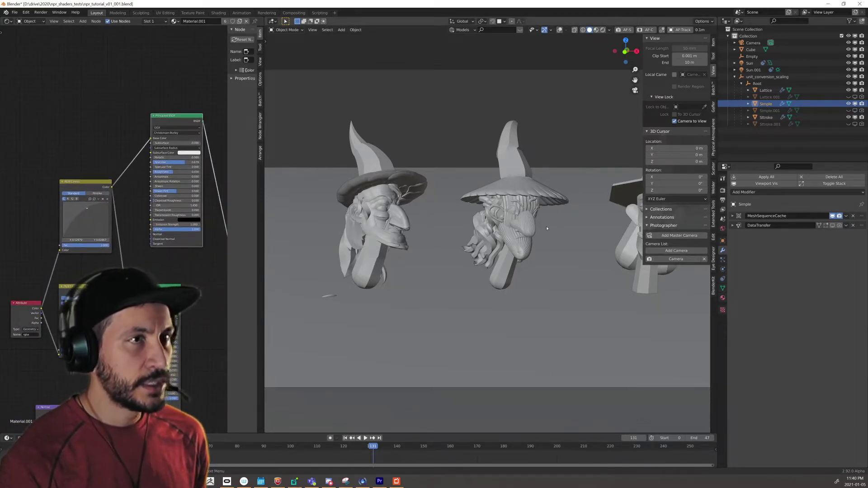
scroll(532, 229, up, 3)
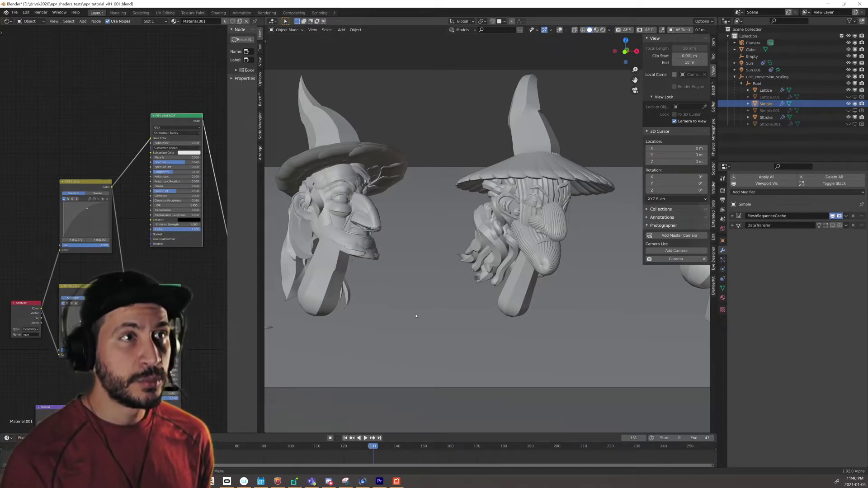
click(603, 31)
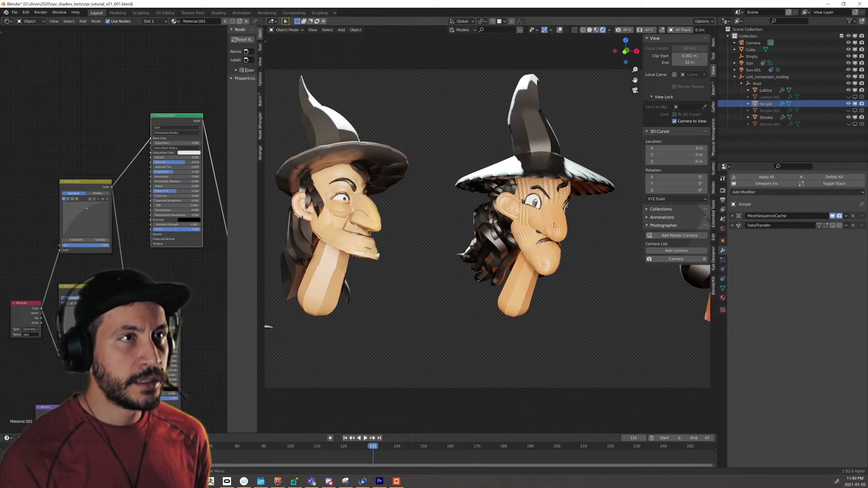
Step: Add a blank Attribute node above the existing rgba Attribute node and delete it again
scroll(119, 226, up, 3)
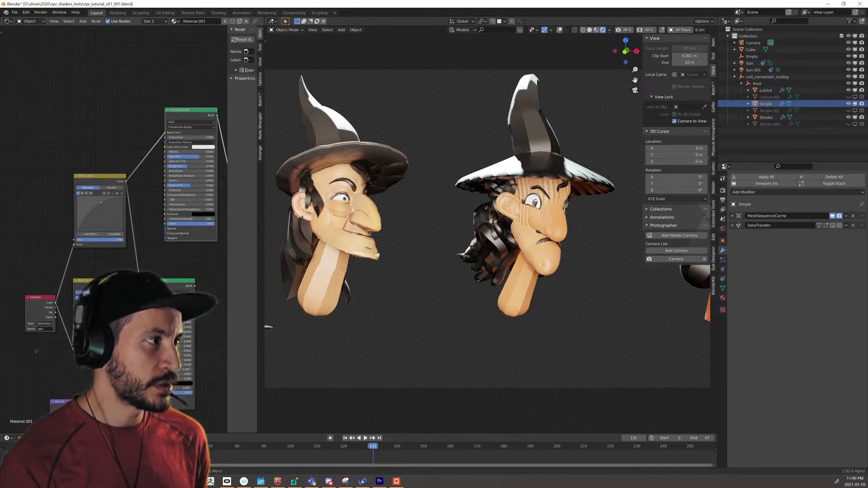
middle_drag(133, 283, 109, 218)
click(109, 217)
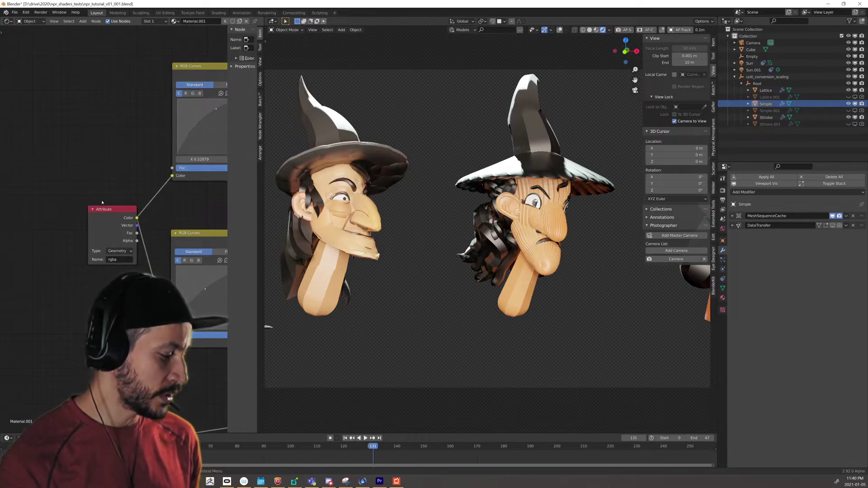
key(shift+s)
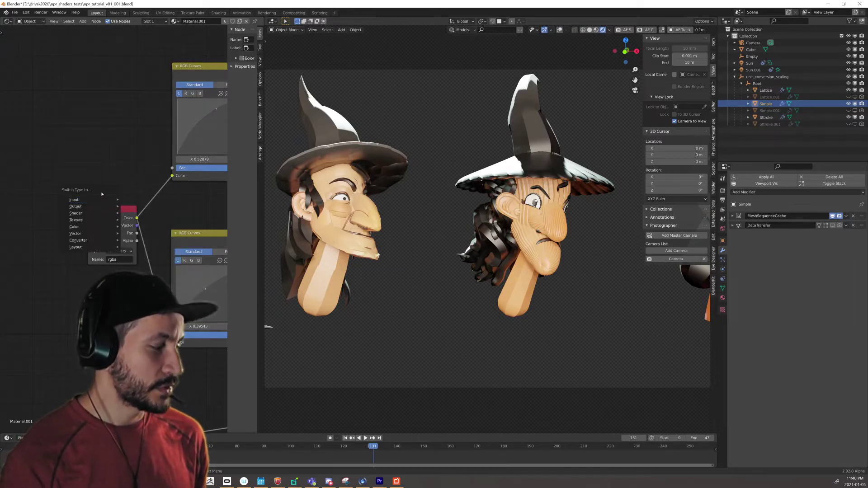
key(shift+a)
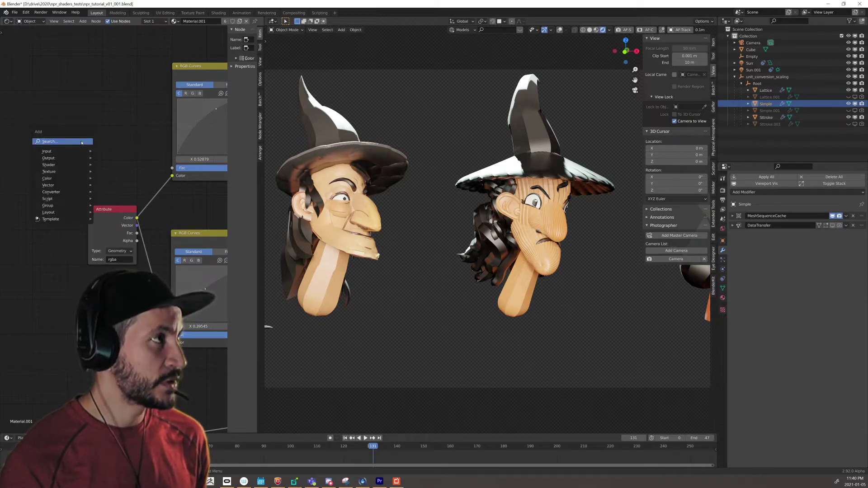
click(81, 142)
click(113, 160)
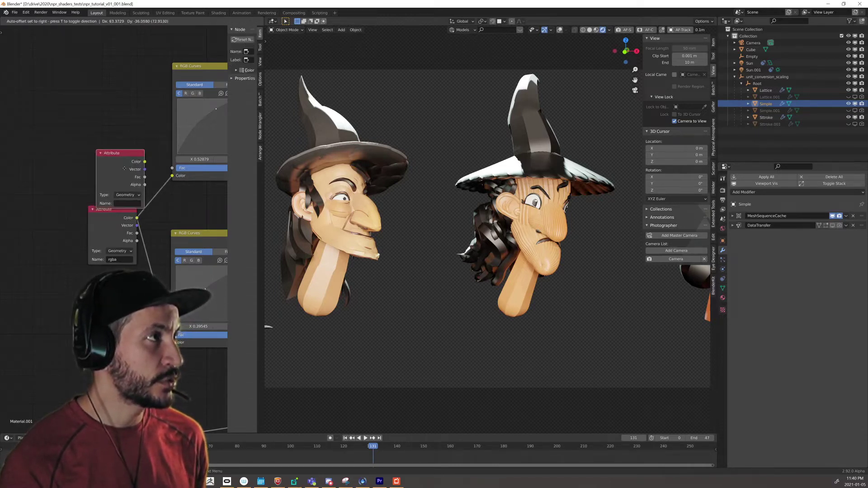
click(84, 151)
click(80, 160)
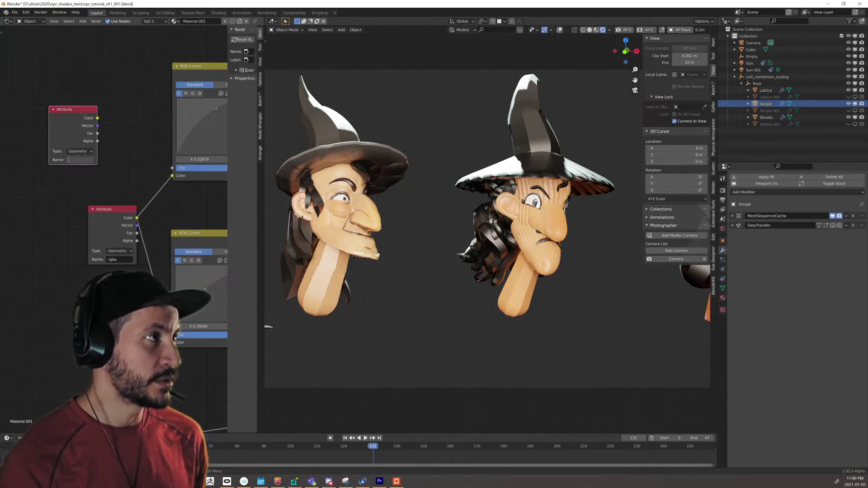
key(Escape)
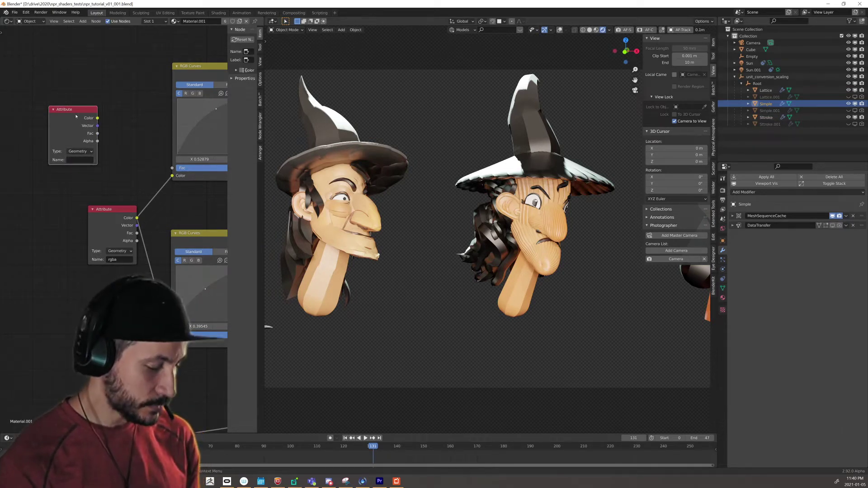
key(Delete)
Step: Turn off Ambient Occlusion in the Eevee render settings
middle_drag(126, 198, 58, 255)
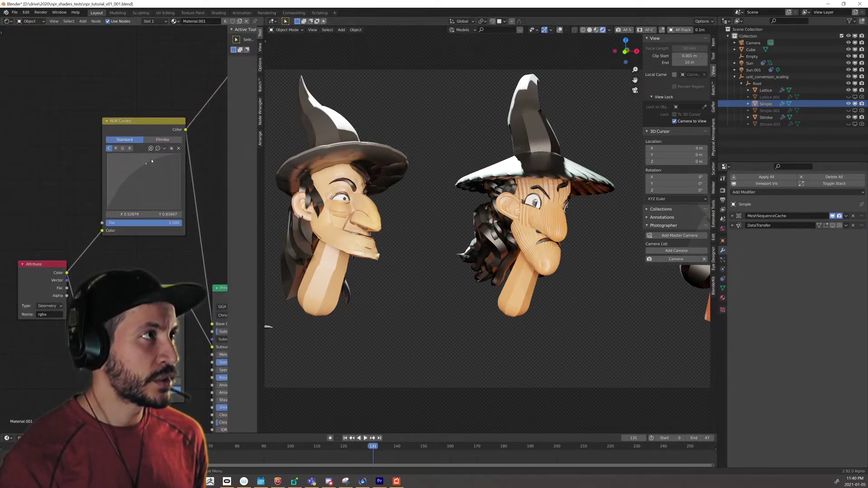
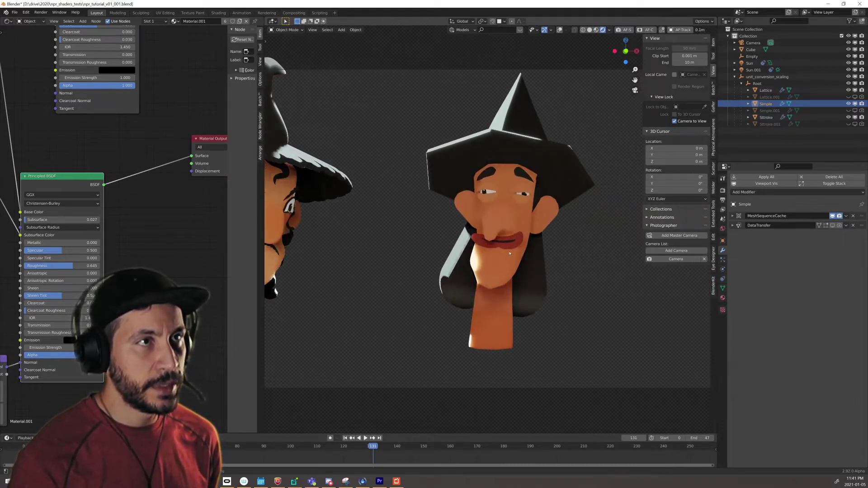
middle_drag(510, 254, 316, 288)
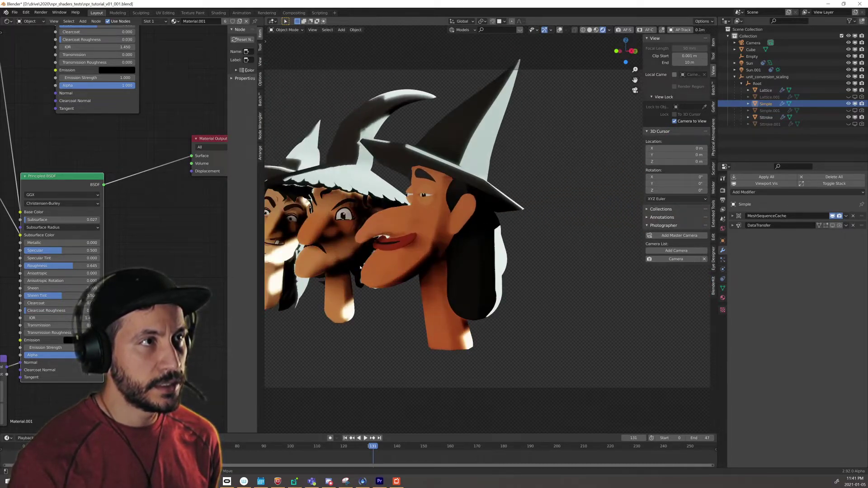
middle_drag(360, 267, 511, 252)
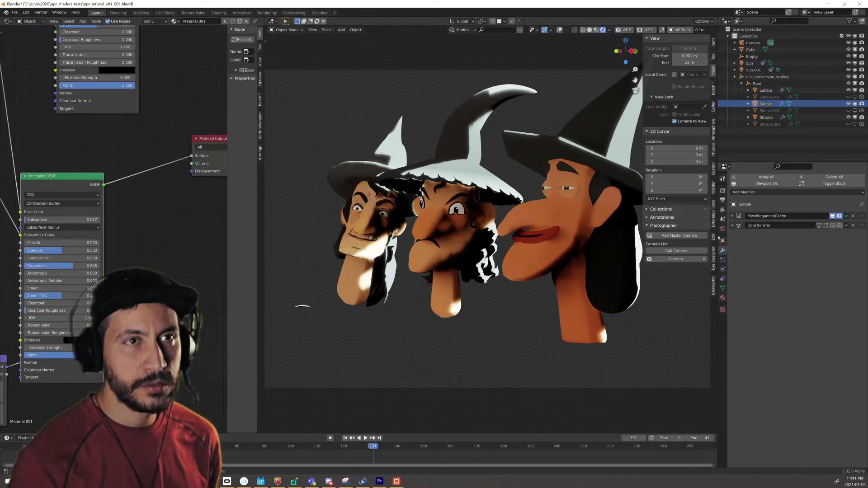
click(723, 192)
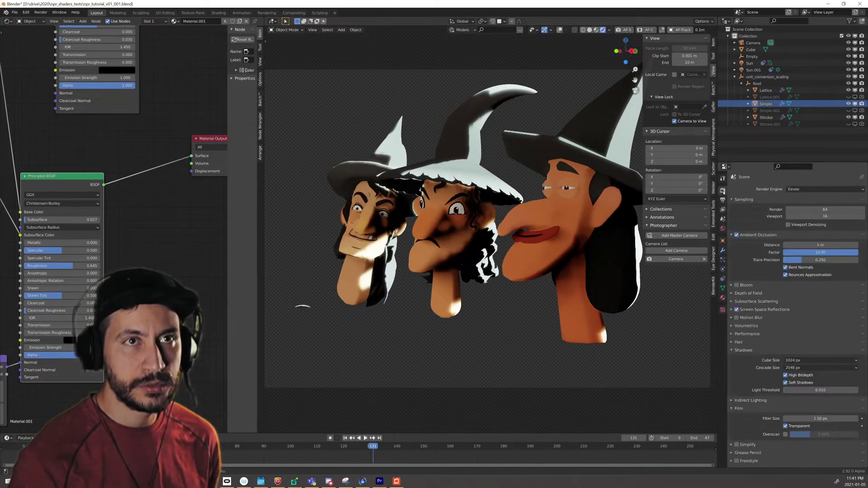
click(738, 235)
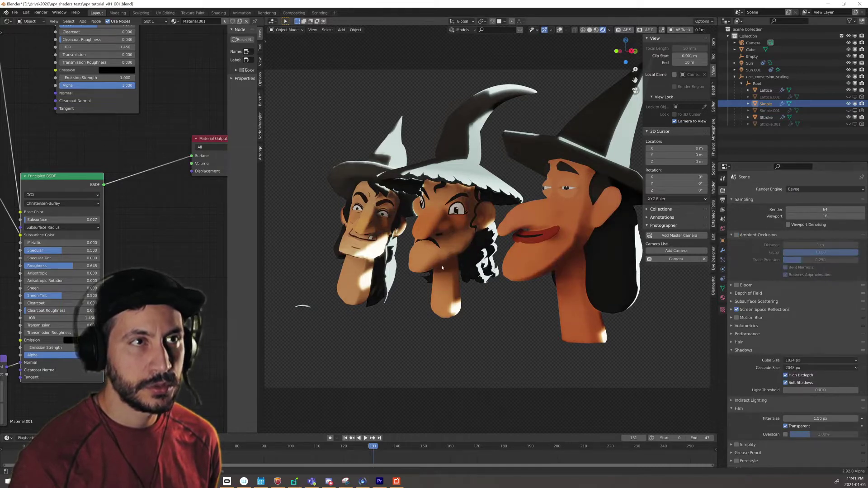
Step: Rotate the direction sphere of the Normal node that feeds the Principled BSDF's Normal input slightly
click(414, 254)
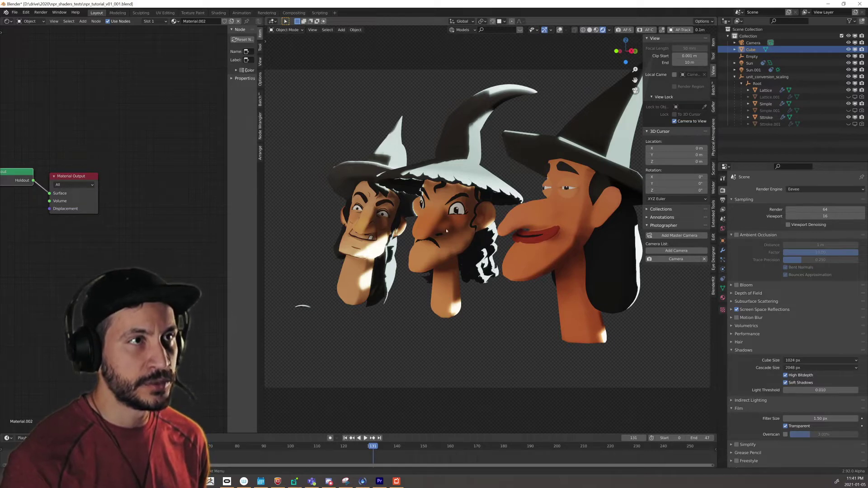
scroll(447, 231, up, 5)
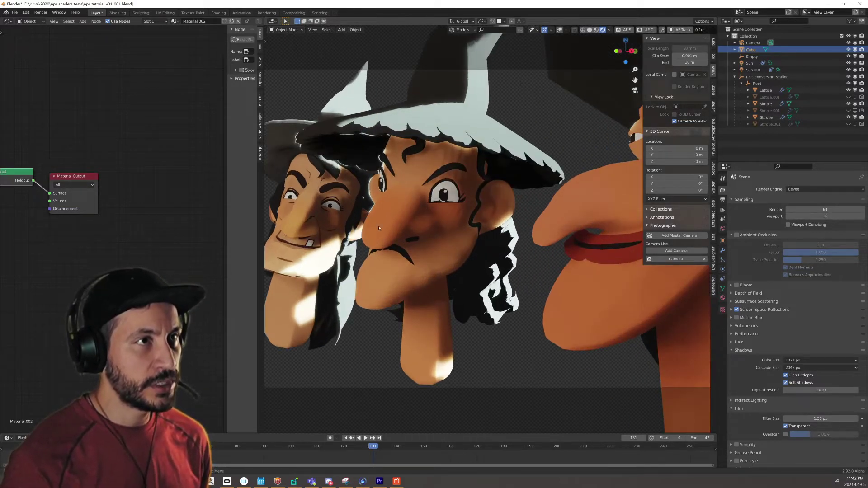
scroll(422, 249, up, 5)
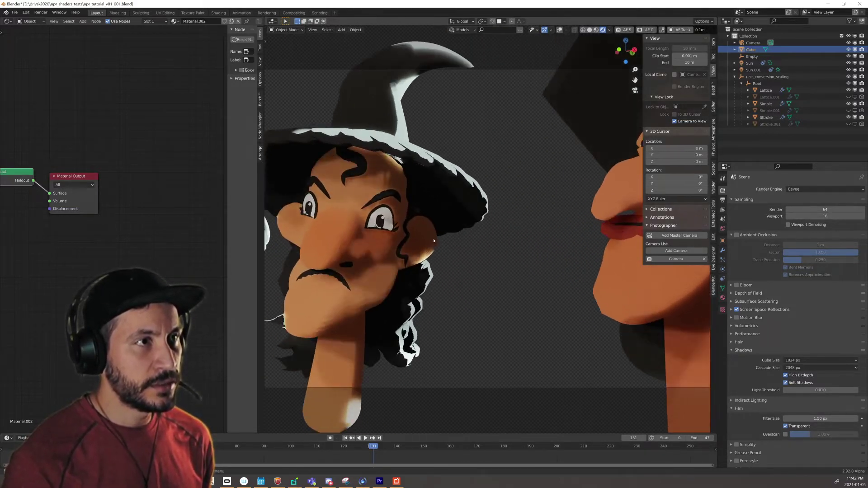
middle_drag(388, 250, 493, 256)
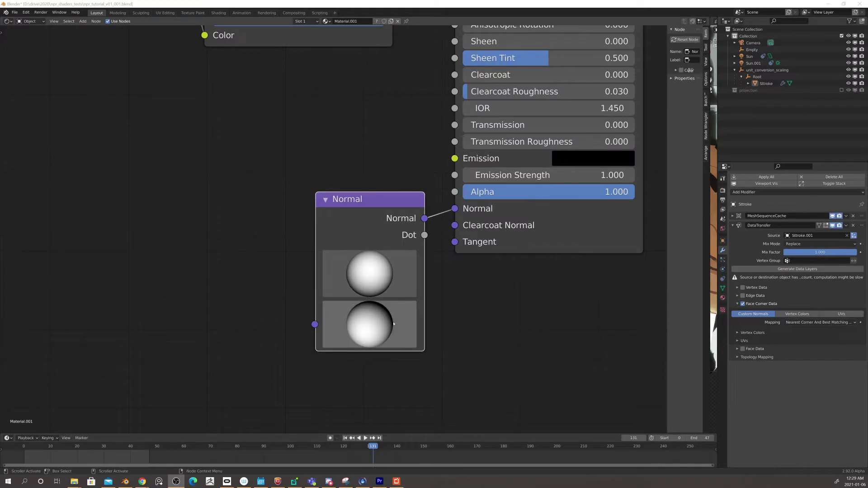
mouse_move(370, 263)
mouse_down()
mouse_move(336, 250)
mouse_move(361, 262)
mouse_up()
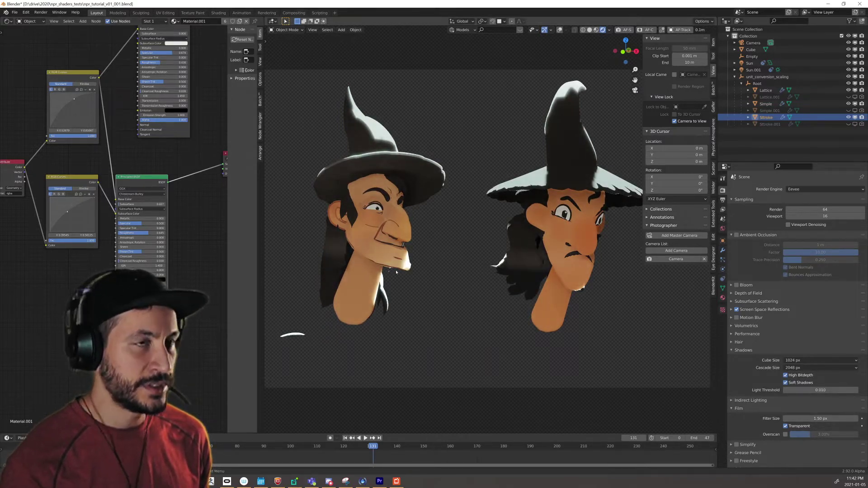
Step: Try a lower Roughness on the Principled BSDF node that is connected to the Material Output
scroll(544, 277, down, 3)
shift+middle_drag(544, 278, 472, 279)
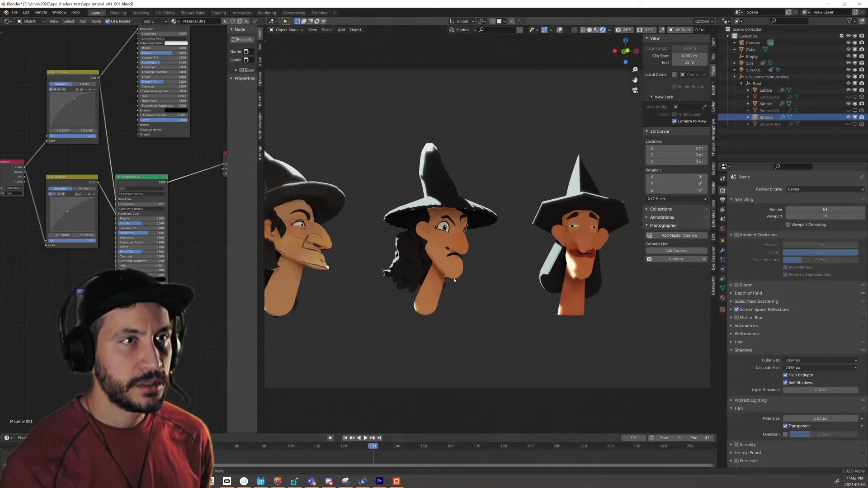
shift+middle_drag(600, 284, 461, 215)
scroll(463, 216, up, 4)
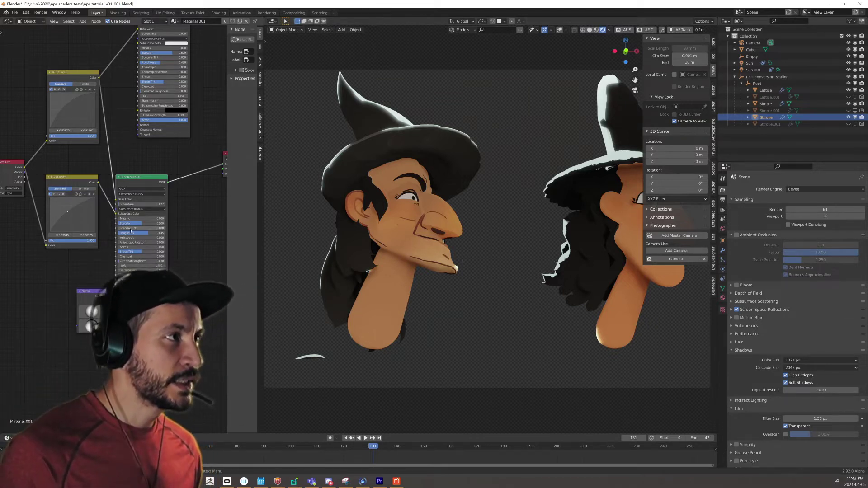
mouse_move(131, 223)
mouse_down()
mouse_move(153, 234)
mouse_move(141, 234)
mouse_up()
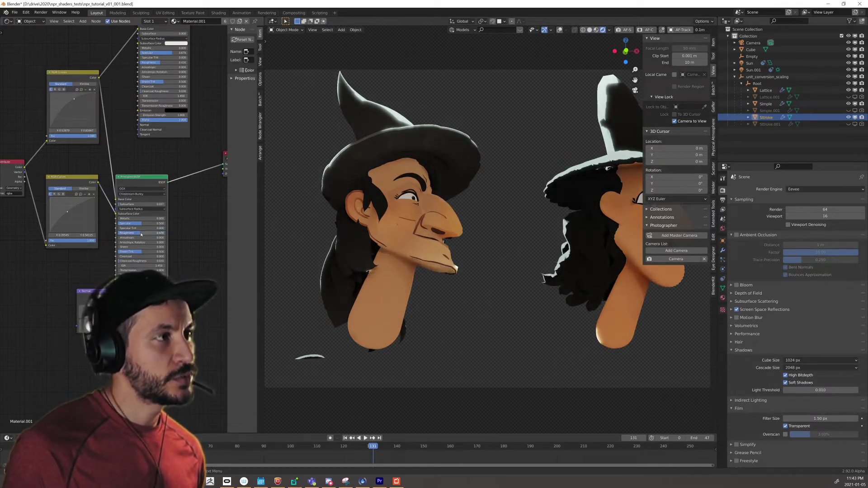
Step: Undo the Roughness change on the Principled BSDF node together with the recent camera view moves
key(ctrl+z)
key(ctrl+z)
key(ctrl+z)
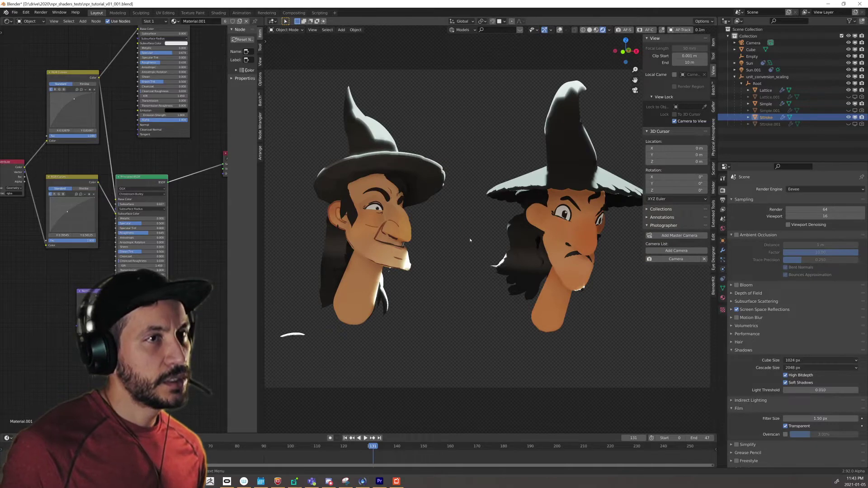
key(ctrl+z)
key(ctrl+z)
key(ctrl+z)
key(ctrl+z)
key(ctrl+z)
key(ctrl+z)
key(ctrl+z)
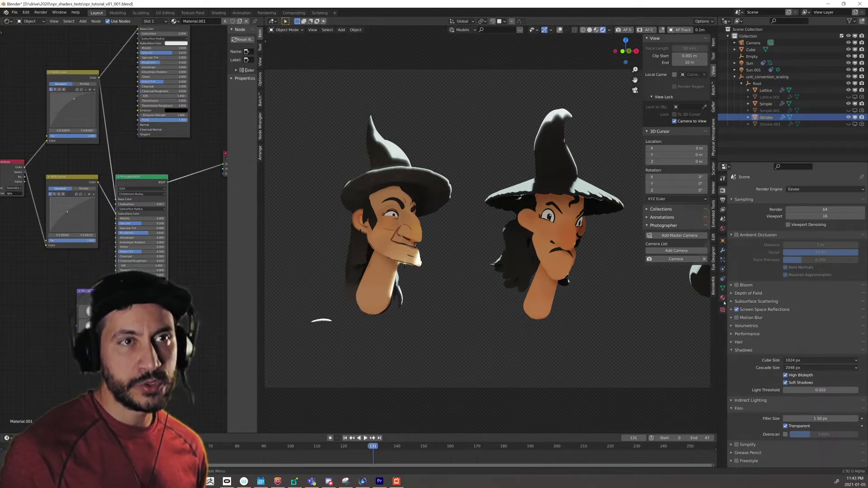
Step: Enable the DataTransfer modifier for the Lattice witch head in the viewport
click(722, 252)
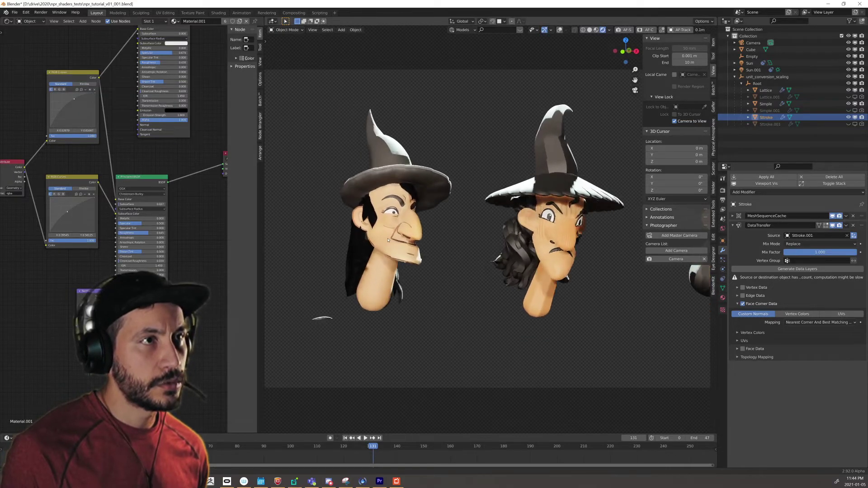
click(548, 272)
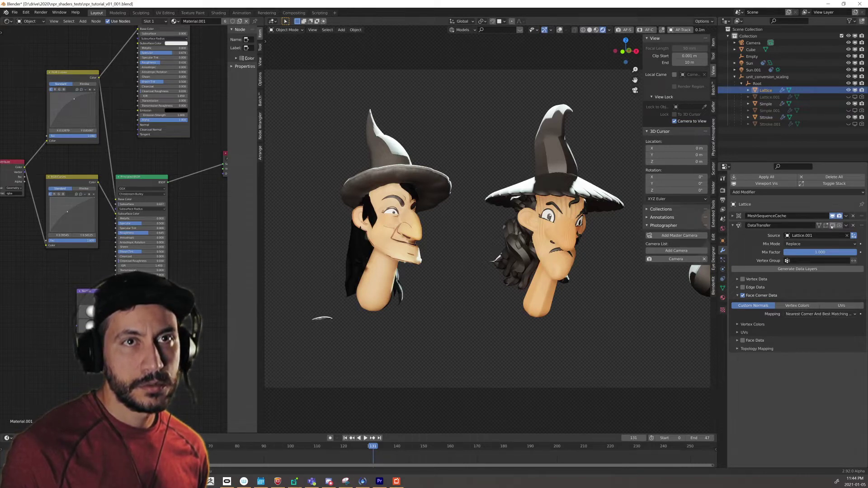
click(839, 226)
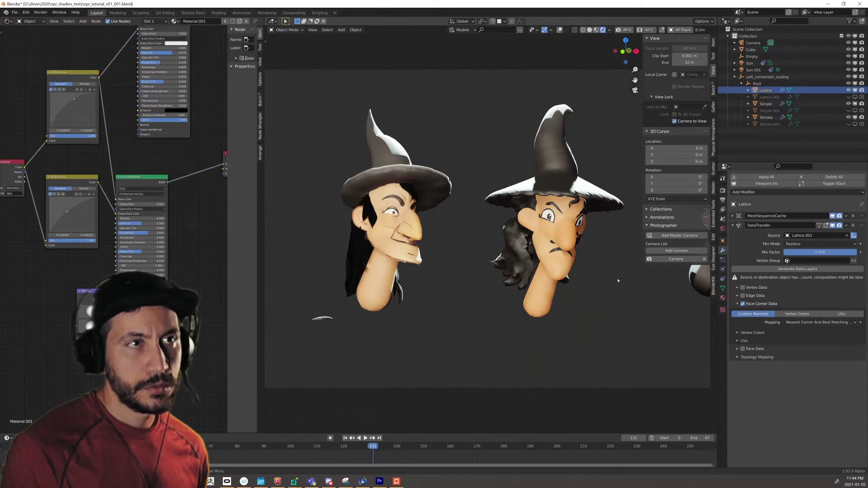
Step: Enable the DataTransfer modifier for the Simple witch head in the viewport
shift+middle_drag(618, 281, 492, 285)
click(492, 285)
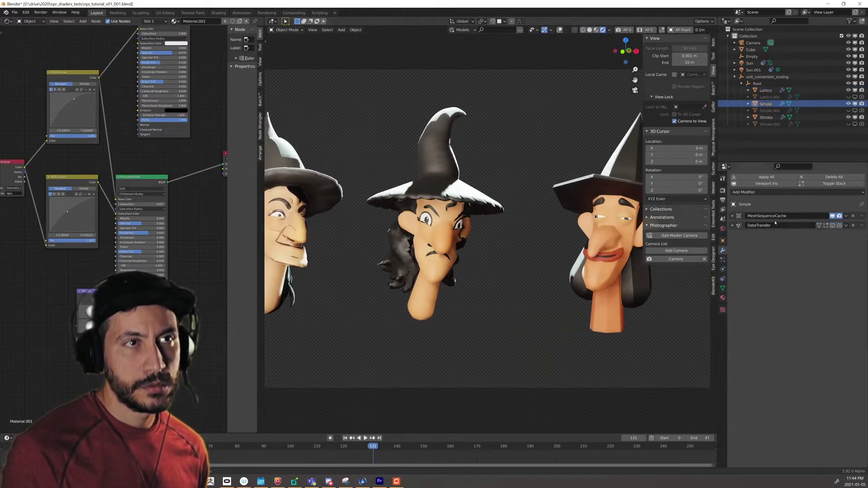
click(833, 226)
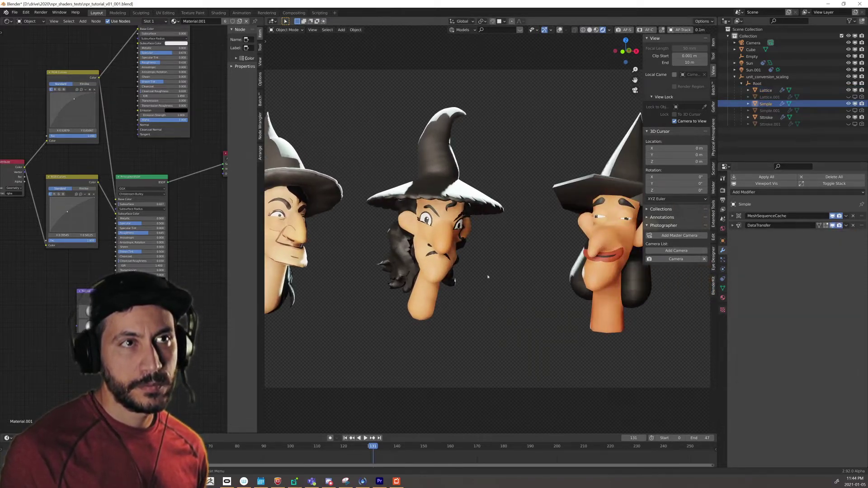
Step: Select the Stroke witch head and raise the Roughness on the Principled BSDF node connected to the Material Output
click(549, 259)
ctrl+scroll(364, 263, up, 4)
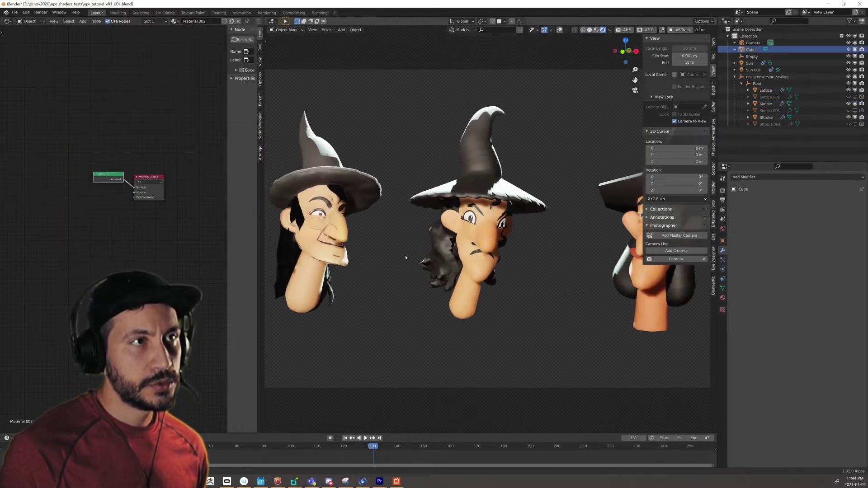
scroll(354, 256, up, 2)
ctrl+scroll(354, 257, up, 3)
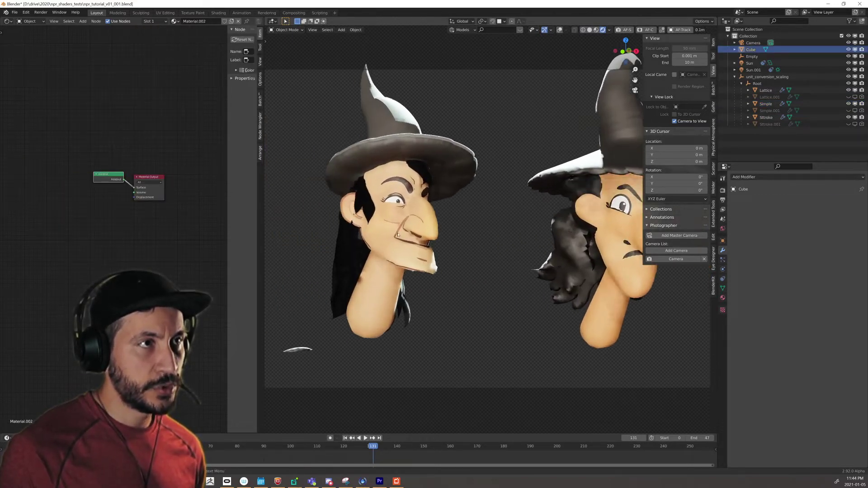
scroll(326, 217, up, 5)
click(325, 217)
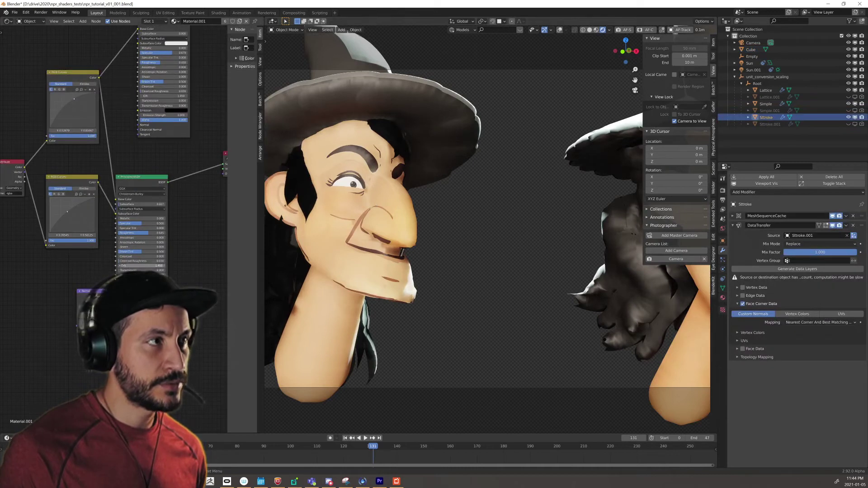
mouse_move(131, 233)
mouse_down()
mouse_move(114, 233)
mouse_move(163, 232)
mouse_up()
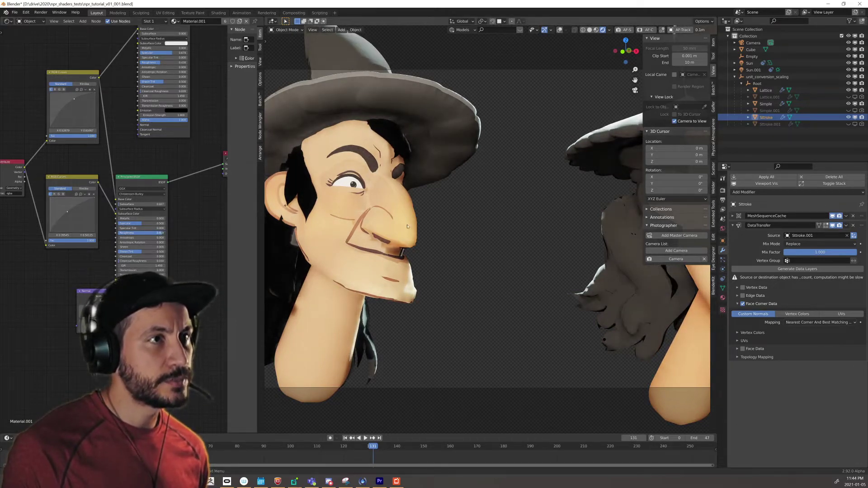
Step: Examine the softened shading on the witch heads from the front, the side and close up, focusing on the Stroke head
mouse_move(361, 226)
middle_down()
mouse_move(388, 231)
mouse_move(351, 224)
mouse_move(373, 209)
mouse_move(364, 214)
middle_up()
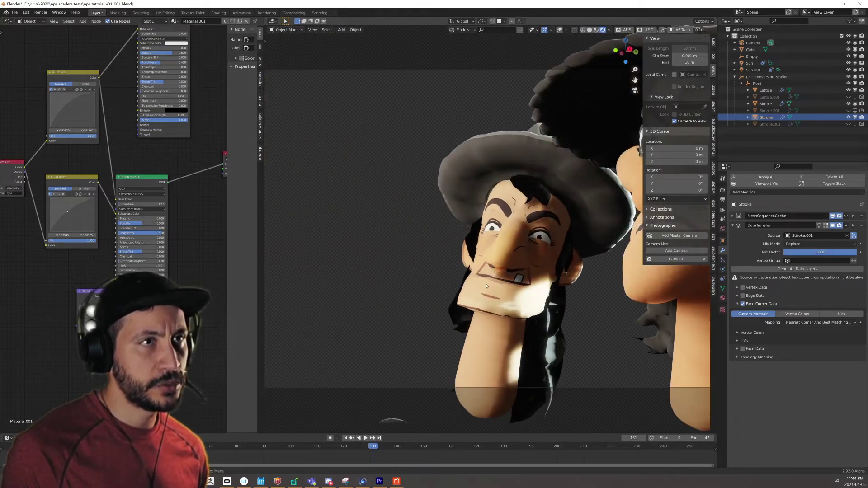
middle_drag(420, 288, 530, 296)
scroll(454, 266, down, 5)
middle_drag(530, 295, 491, 272)
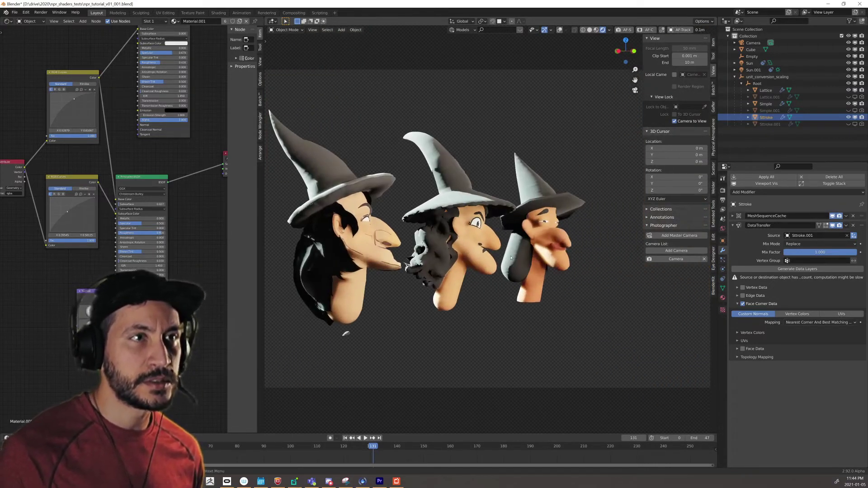
middle_drag(326, 277, 523, 264)
scroll(468, 263, up, 4)
scroll(469, 263, down, 2)
scroll(523, 264, up, 2)
scroll(523, 265, up, 5)
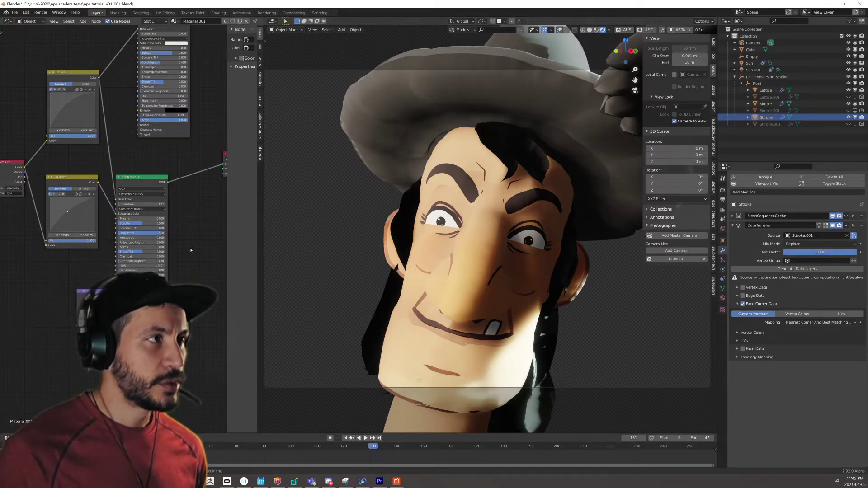
scroll(447, 258, down, 3)
middle_drag(446, 258, 367, 255)
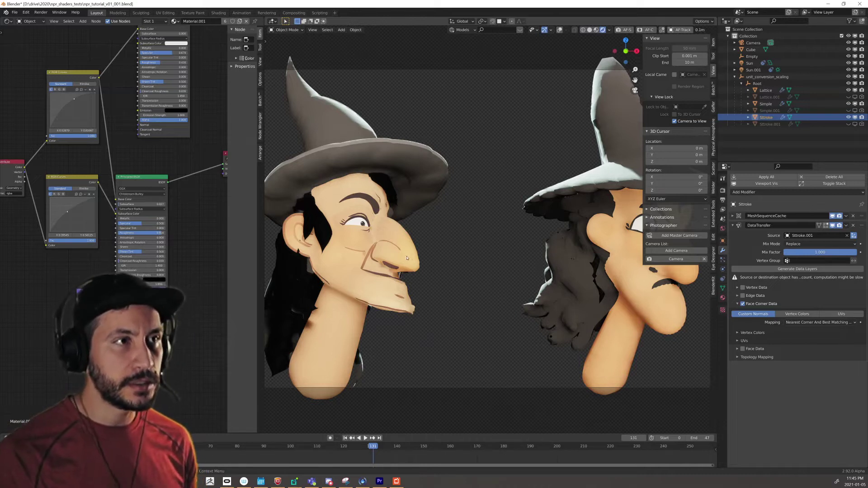
middle_drag(408, 261, 422, 275)
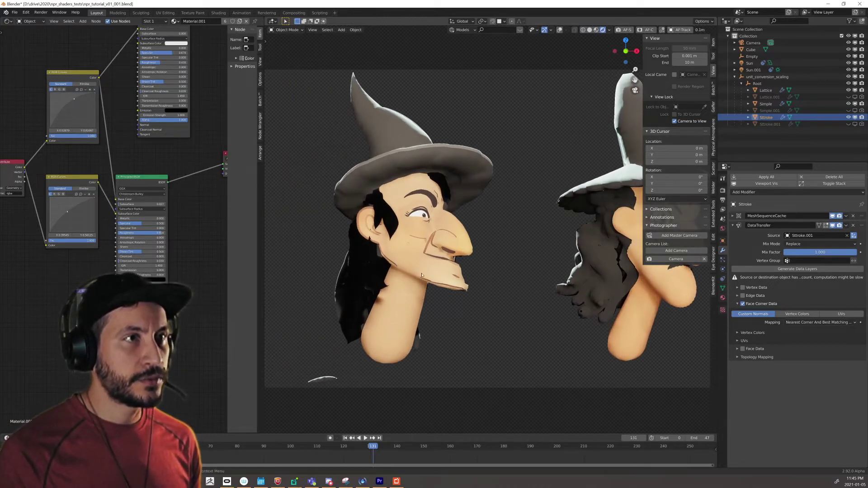
middle_drag(470, 288, 459, 295)
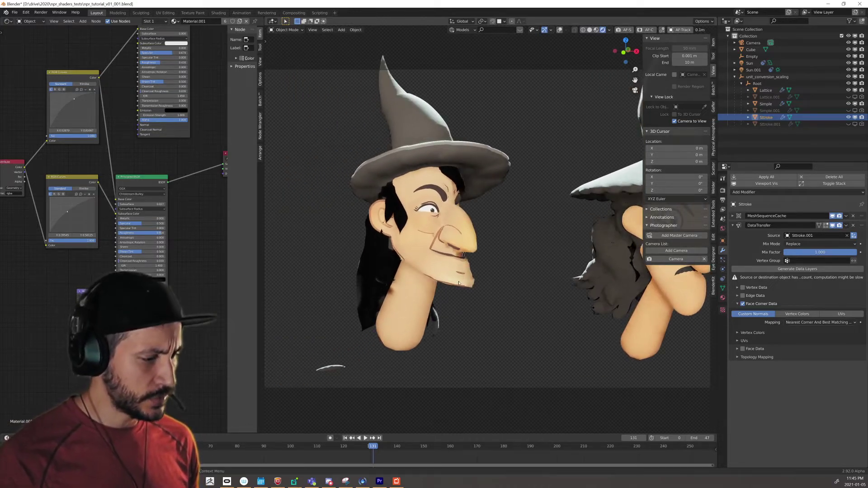
Step: Show the viewport in Solid shading and delete the Cube together with the Lattice and Simple witch heads
click(590, 30)
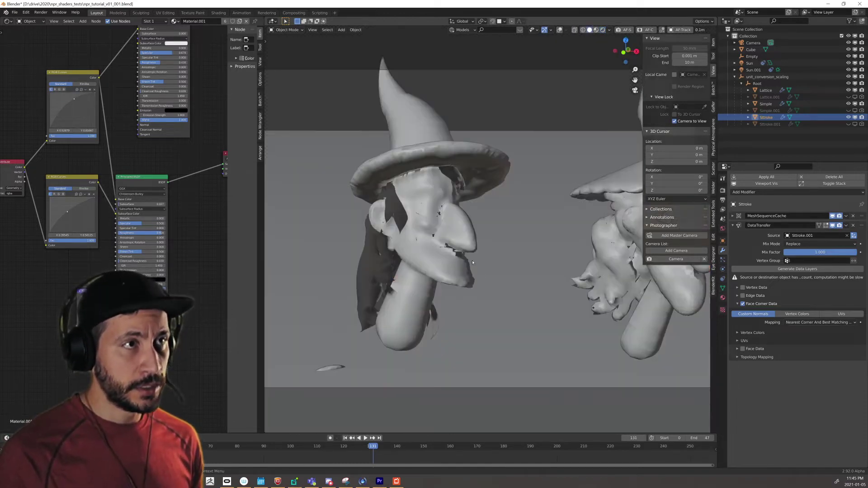
click(456, 226)
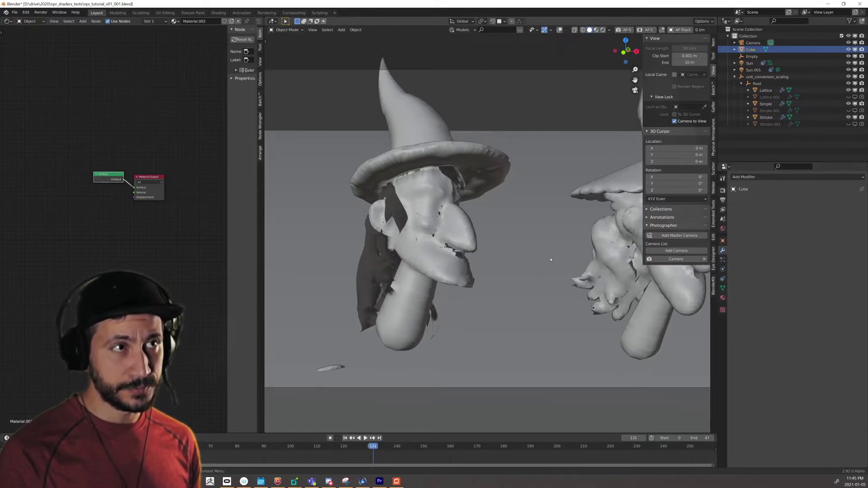
scroll(519, 175, down, 6)
drag(500, 141, 593, 361)
key(Delete)
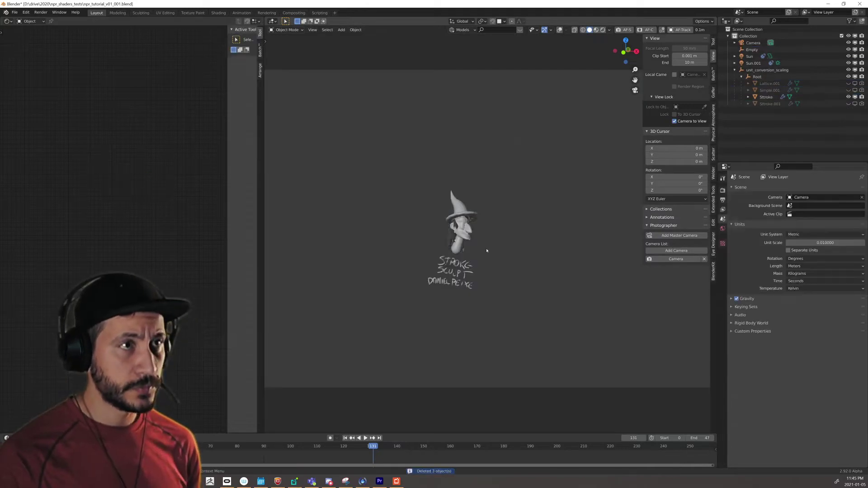
Step: Delete the hidden normal-source objects Lattice.001 and Simple.001, keeping only the Stroke head and its source
scroll(486, 252, up, 6)
mouse_move(432, 294)
shift+middle_down()
mouse_move(462, 327)
mouse_move(485, 288)
shift+middle_up()
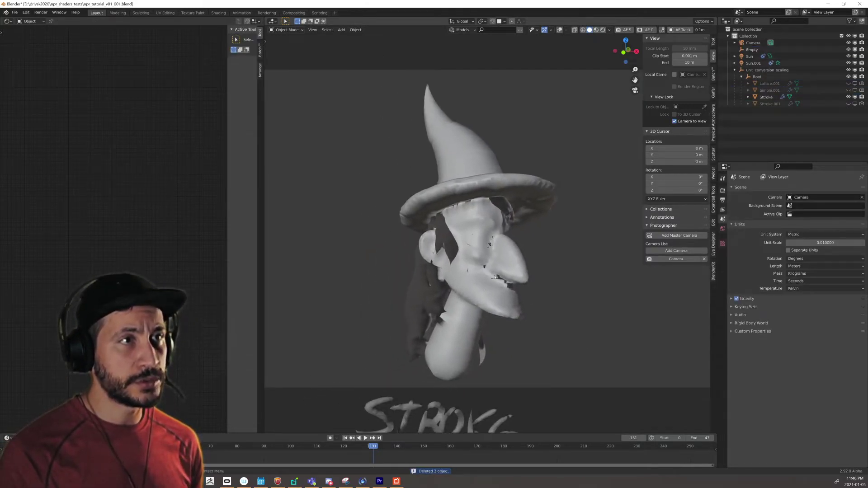
click(483, 268)
click(776, 90)
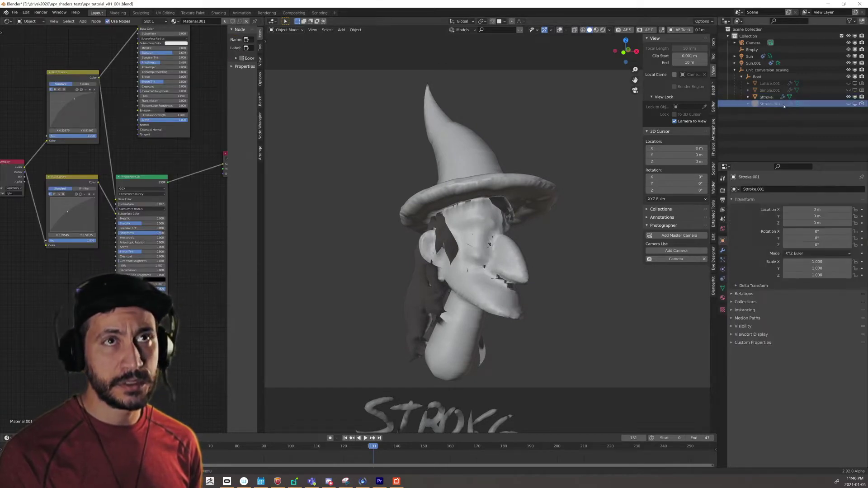
ctrl+click(776, 85)
key(Delete)
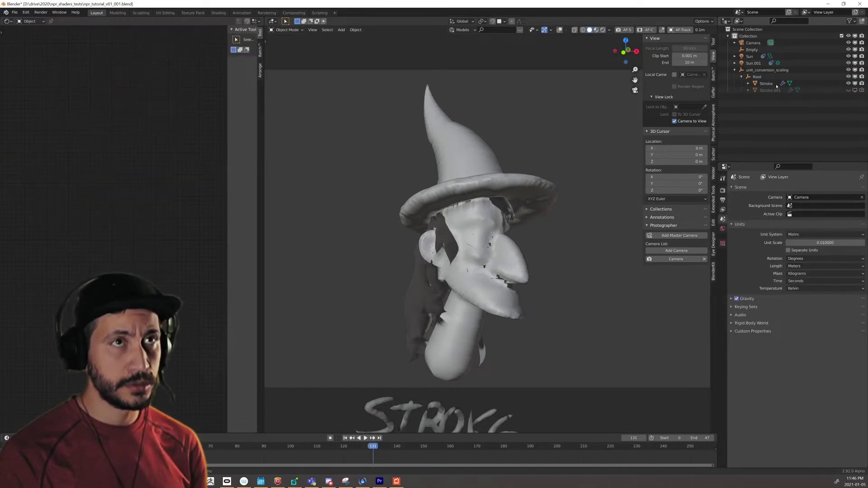
Step: Compare the Stroke head's surface shading with its DataTransfer modifier repeatedly disabled and enabled in the viewport
click(513, 249)
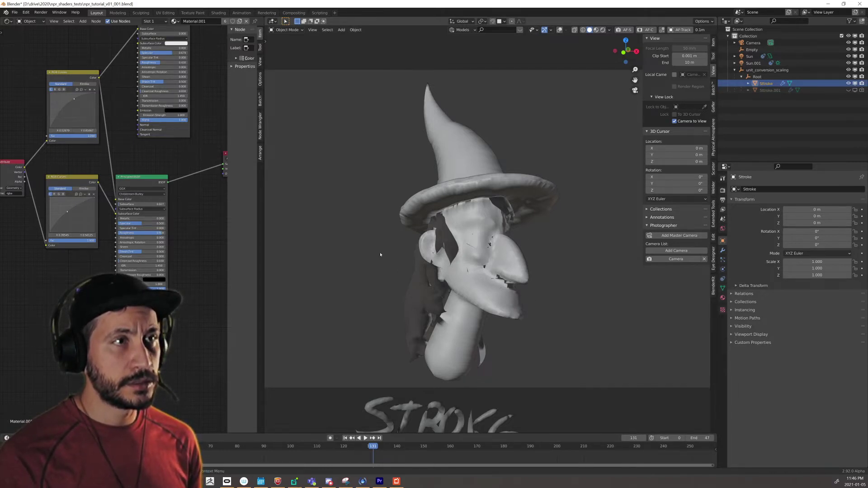
click(359, 248)
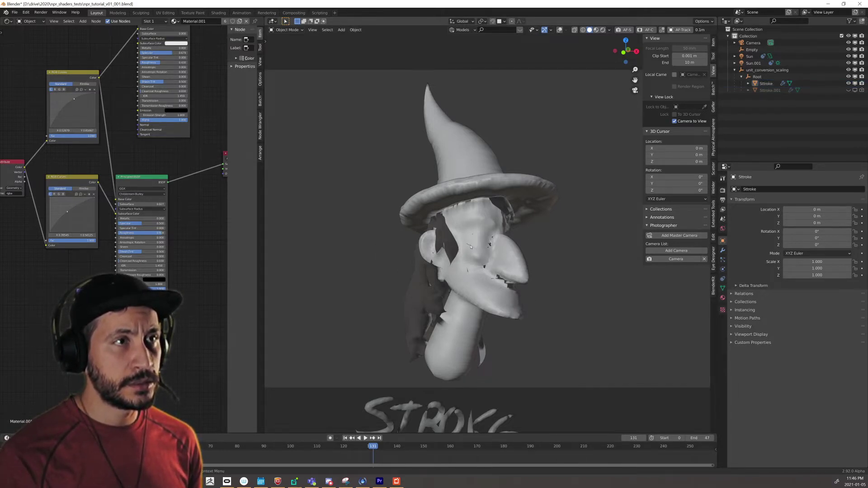
click(469, 271)
click(722, 250)
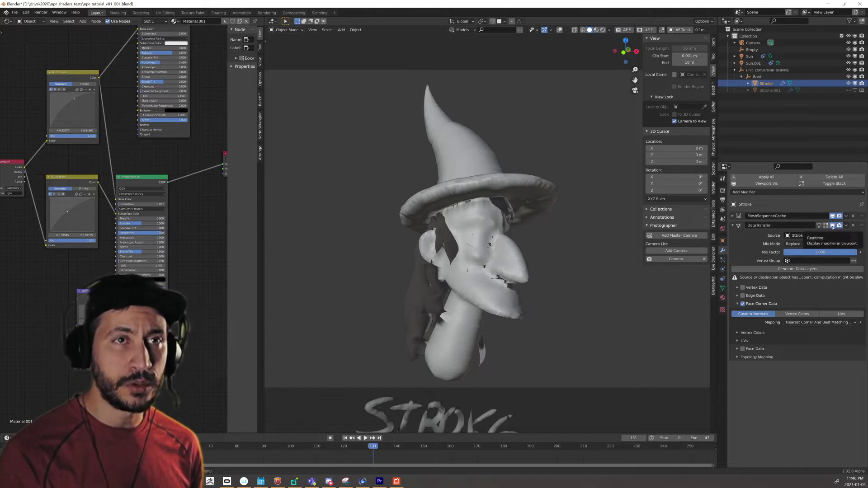
click(833, 225)
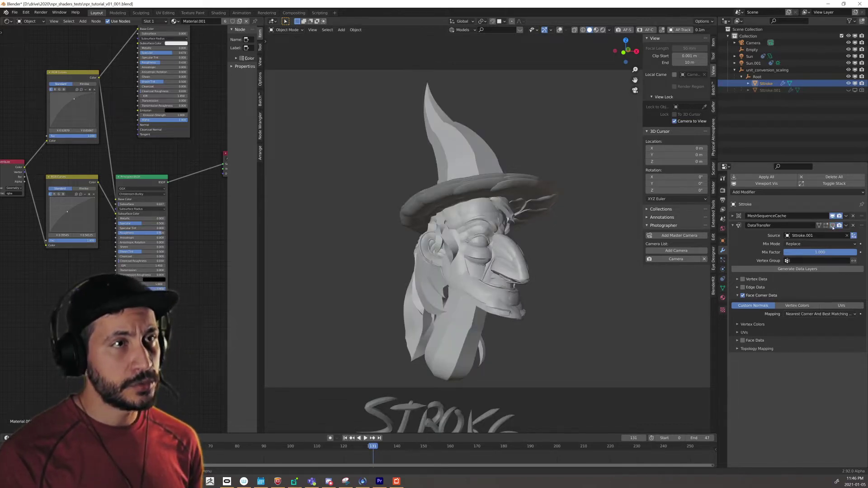
click(833, 225)
click(833, 226)
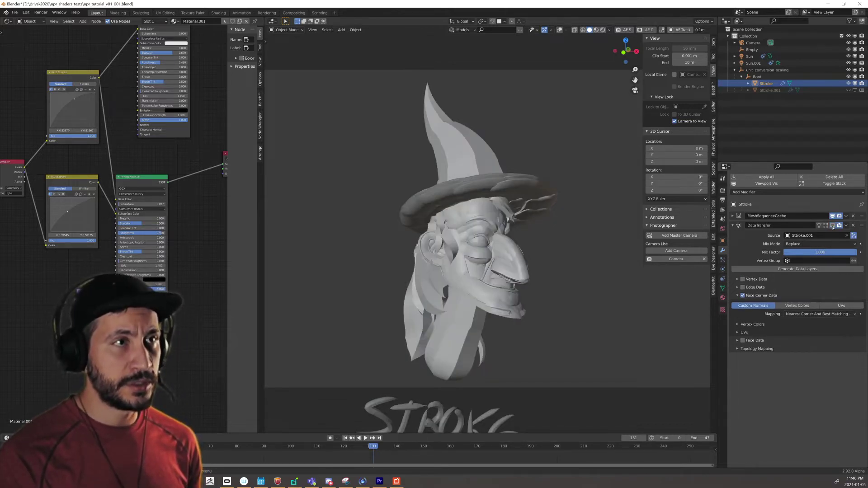
click(833, 226)
click(833, 225)
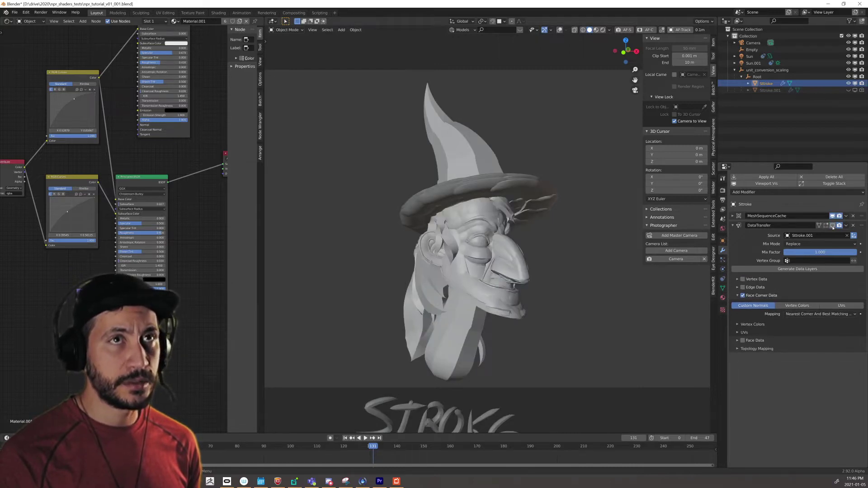
click(833, 226)
click(833, 226)
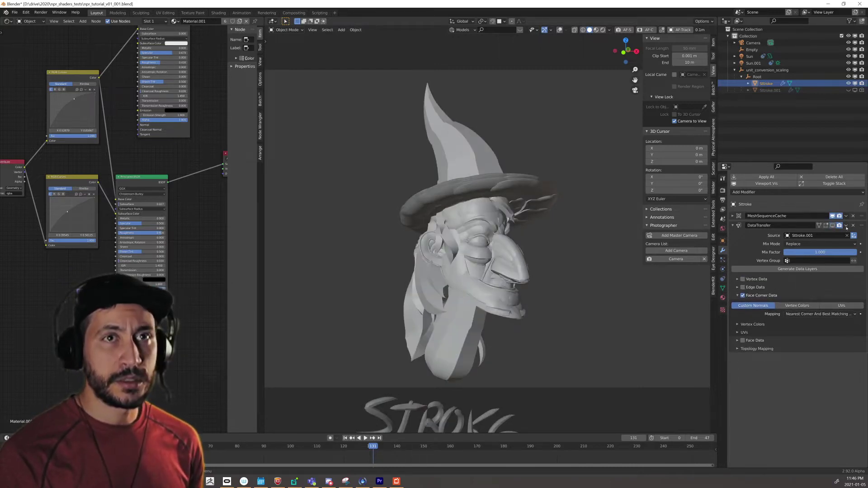
Step: Remove the DataTransfer modifier from the Stroke head and delete the hidden Stroke.001 source object
click(853, 226)
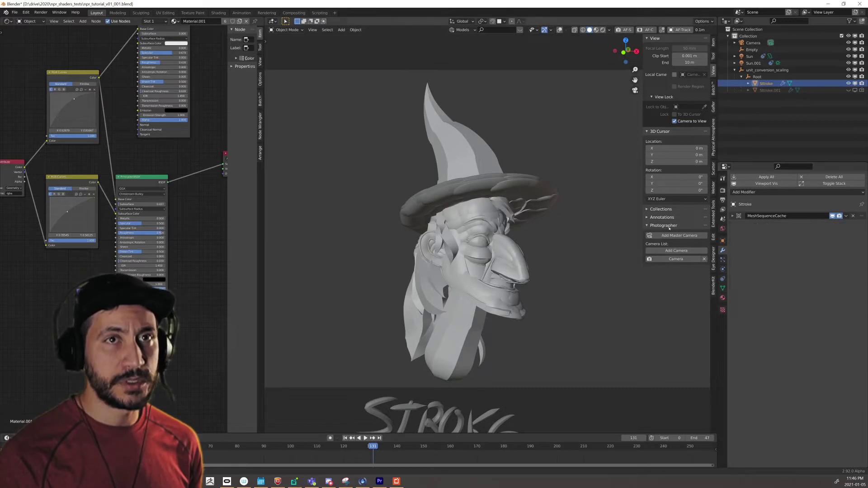
click(780, 90)
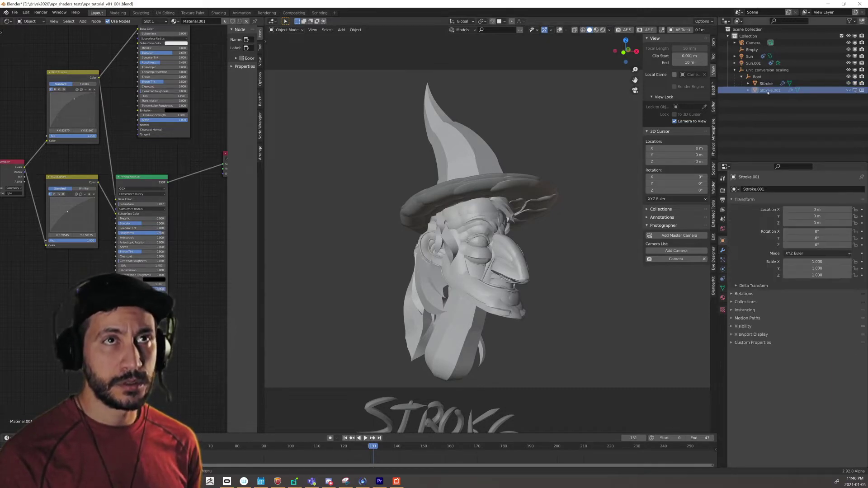
key(x)
Step: Duplicate the Stroke witch head, leaving the copy in the same place as the original
click(499, 255)
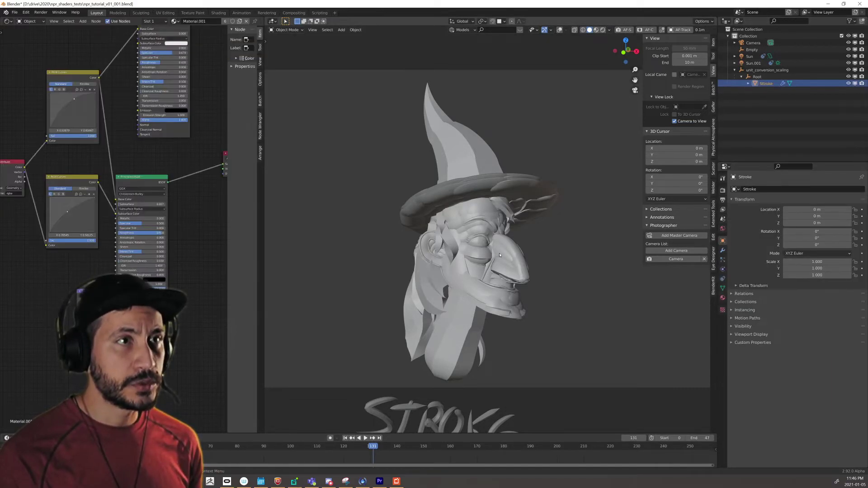
shift+middle_drag(536, 293, 516, 281)
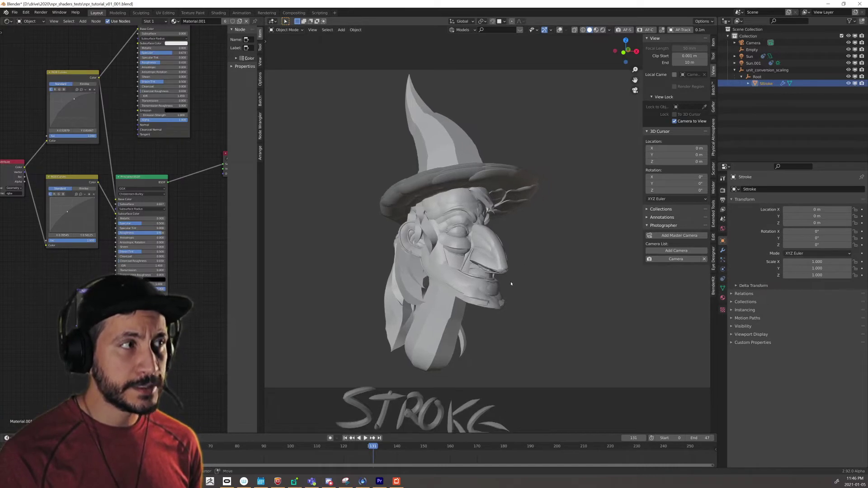
scroll(491, 254, up, 2)
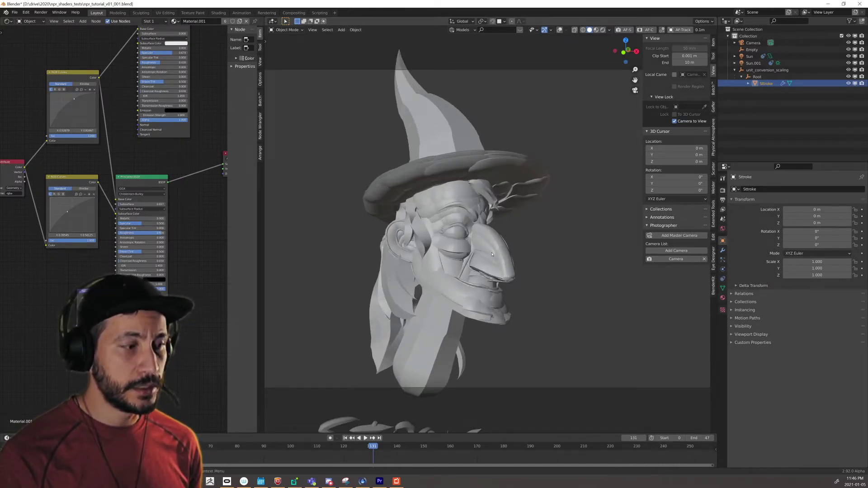
key(shift+d)
key(Escape)
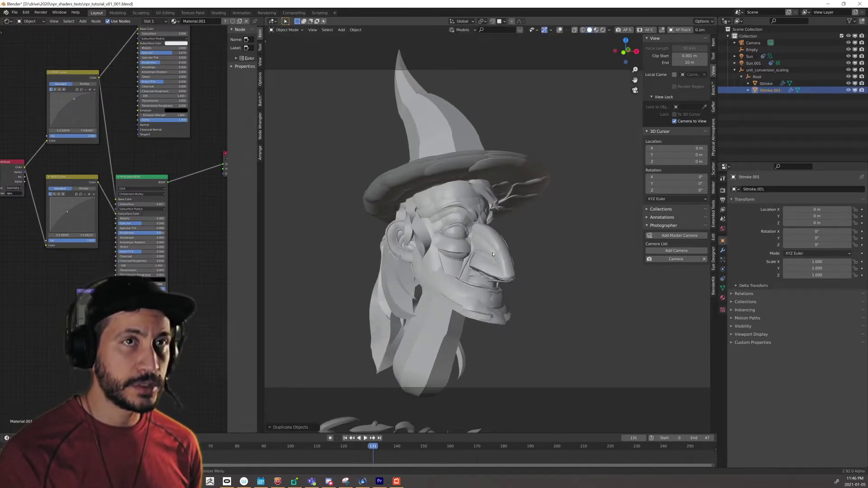
Step: Move the duplicated Stroke.001 head into a new collection named "projection"
click(777, 94)
click(820, 91)
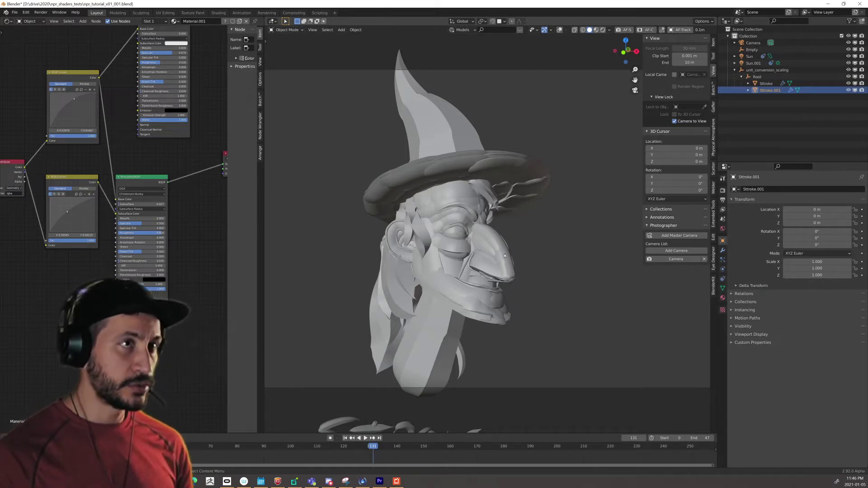
key(m)
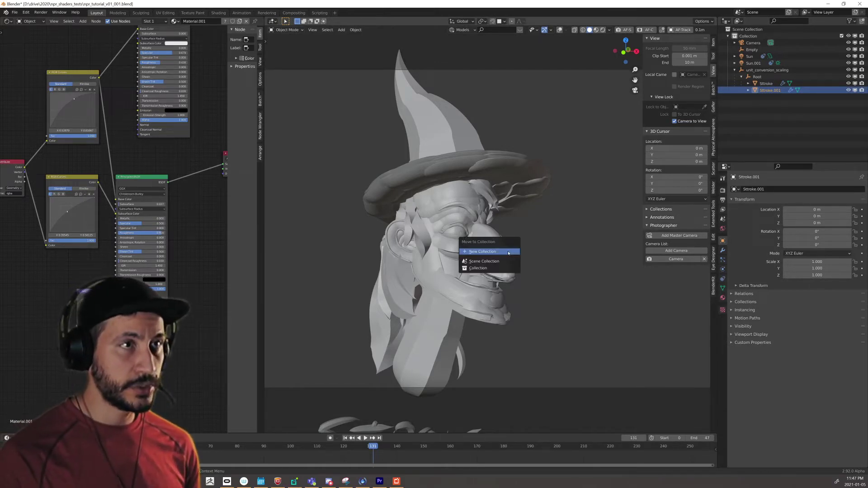
click(509, 252)
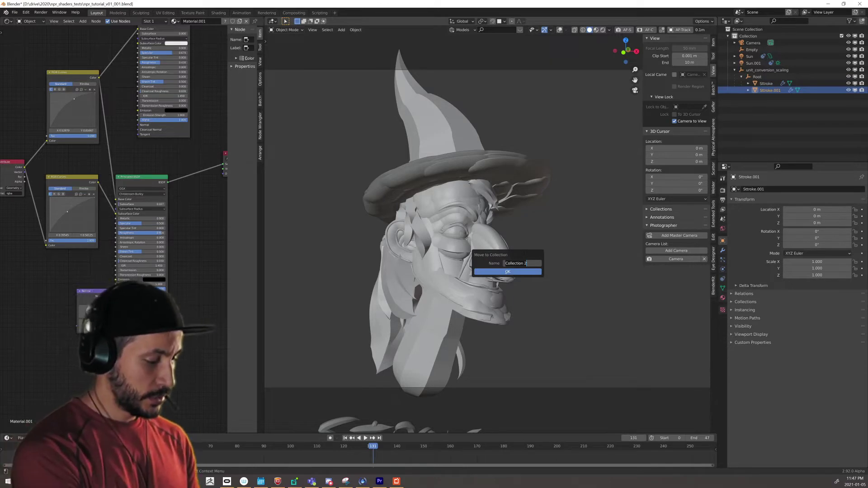
text(p)
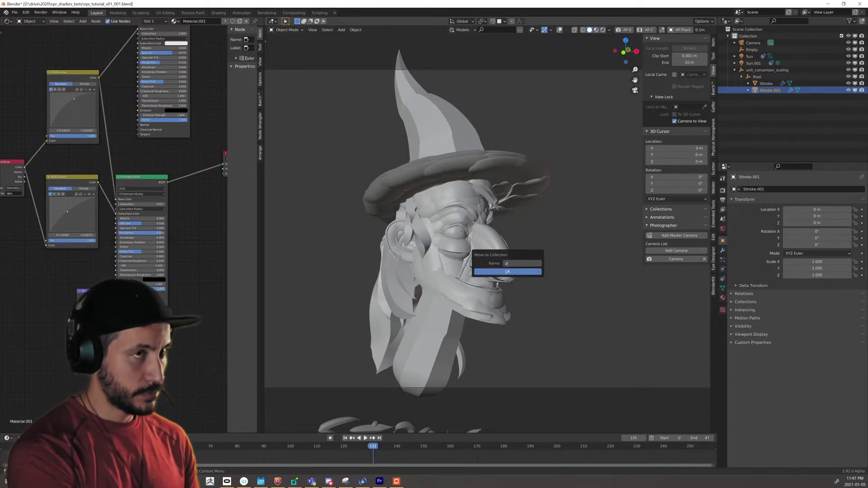
text(rojection)
key(Return)
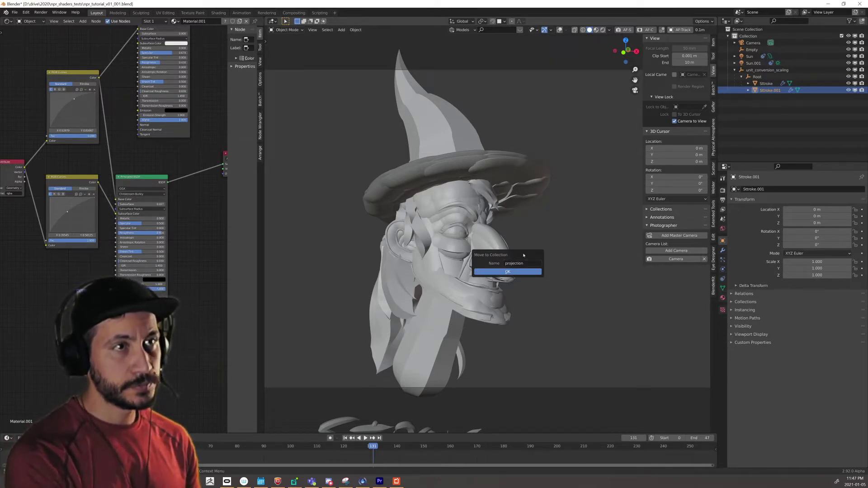
key(Return)
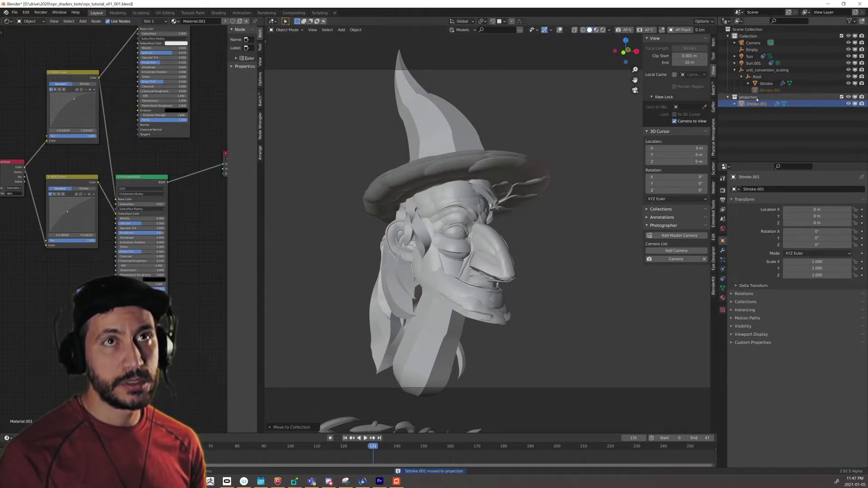
Step: Toggle the projection collection's exclusion from the view layer off and on, and isolate the Stroke.001 head in local view
key(e)
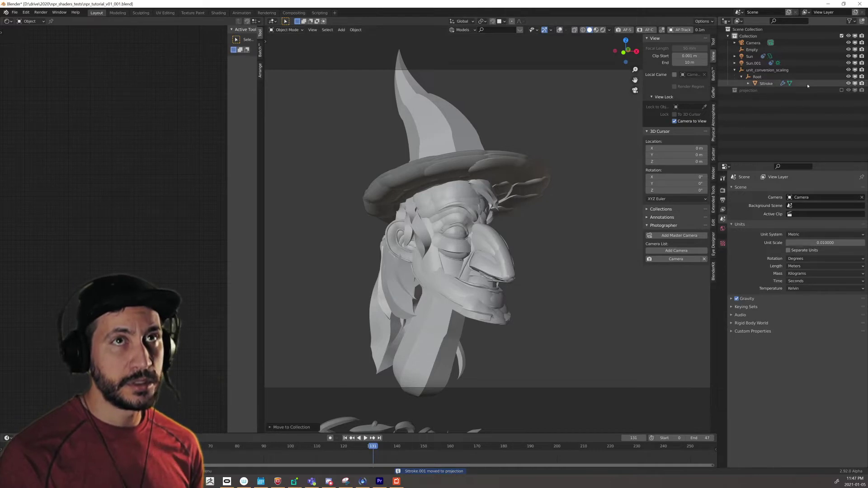
click(841, 90)
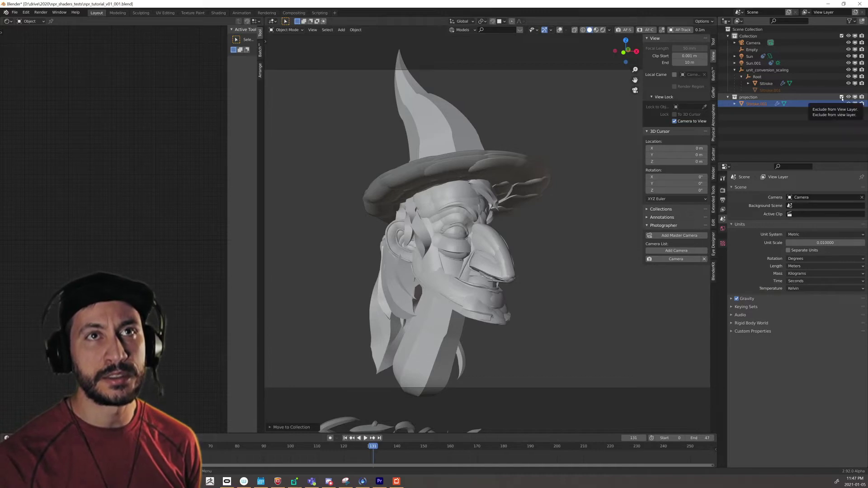
click(749, 104)
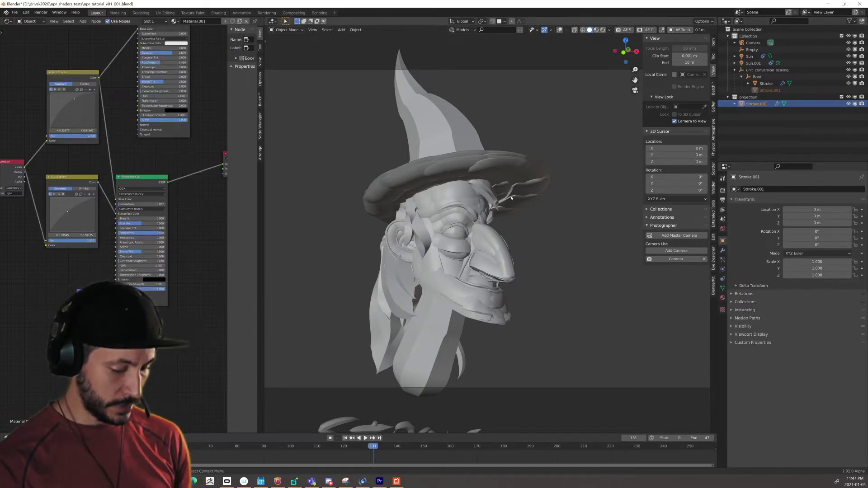
key(KP_0)
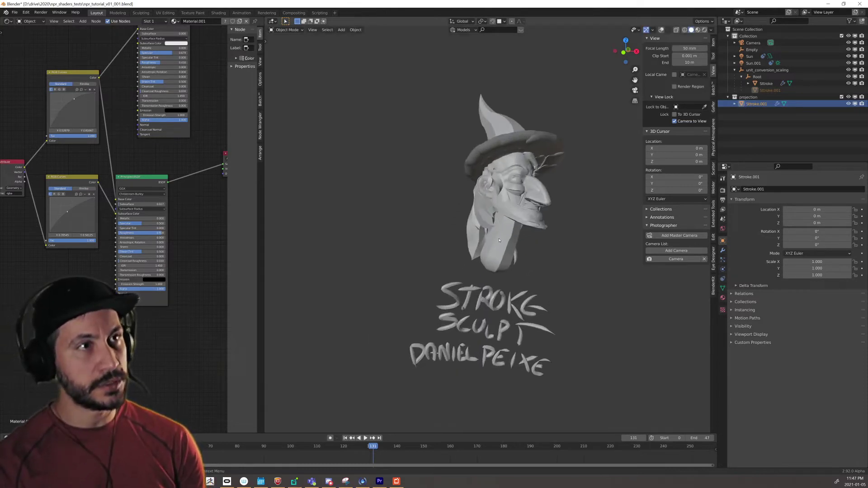
middle_drag(515, 231, 464, 242)
scroll(464, 243, up, 5)
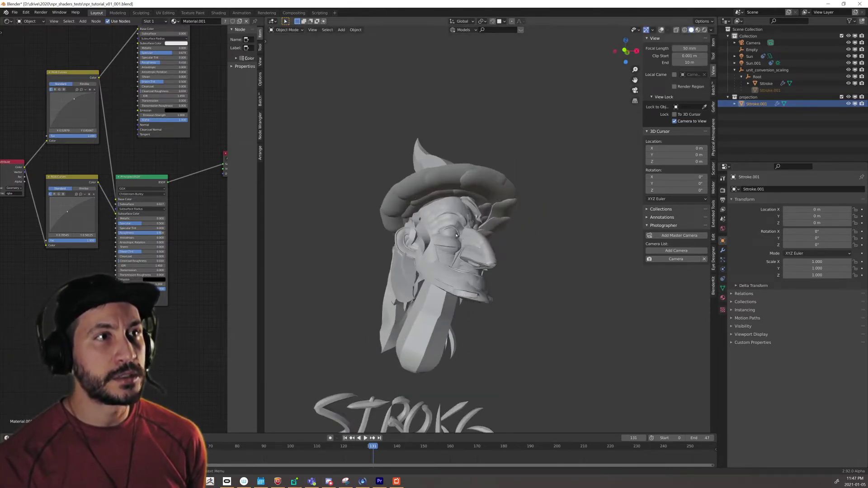
Step: Select the isolated Stroke.001 head and inspect the settings of its MeshSequenceCache modifier
click(482, 231)
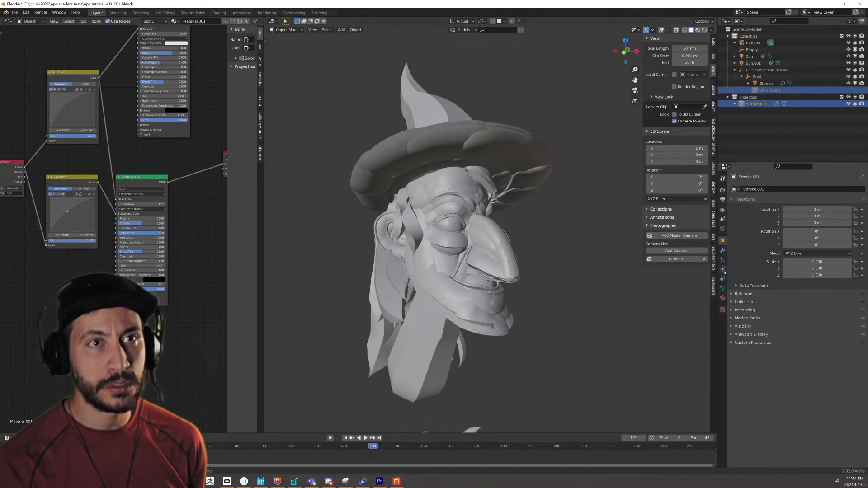
click(722, 251)
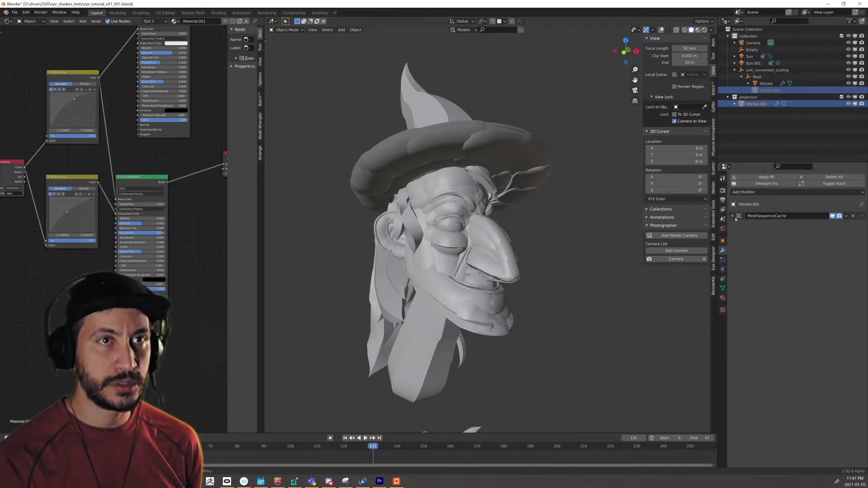
click(733, 216)
click(733, 217)
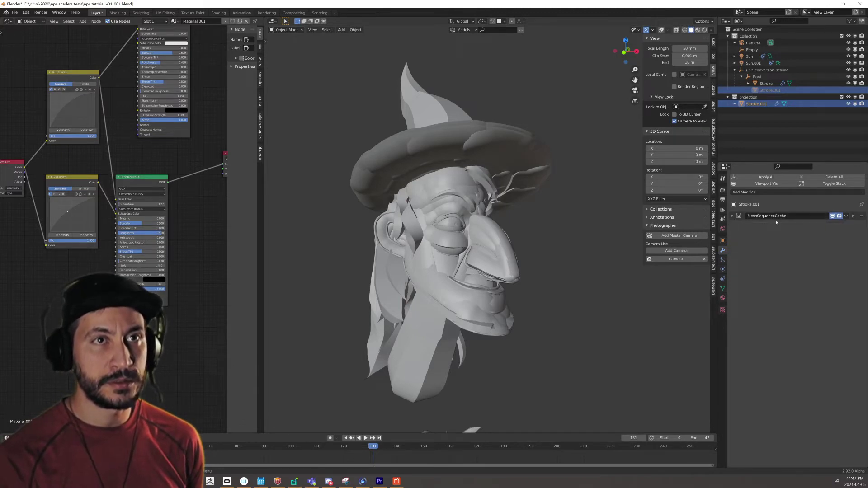
click(733, 217)
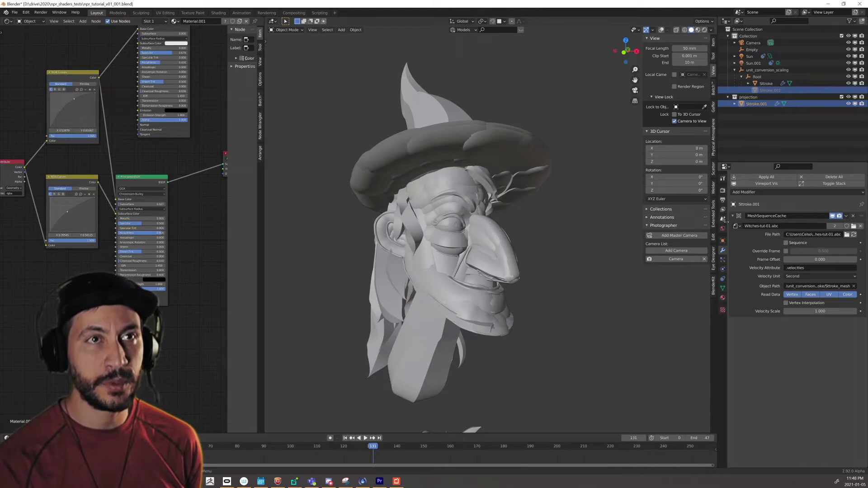
click(733, 217)
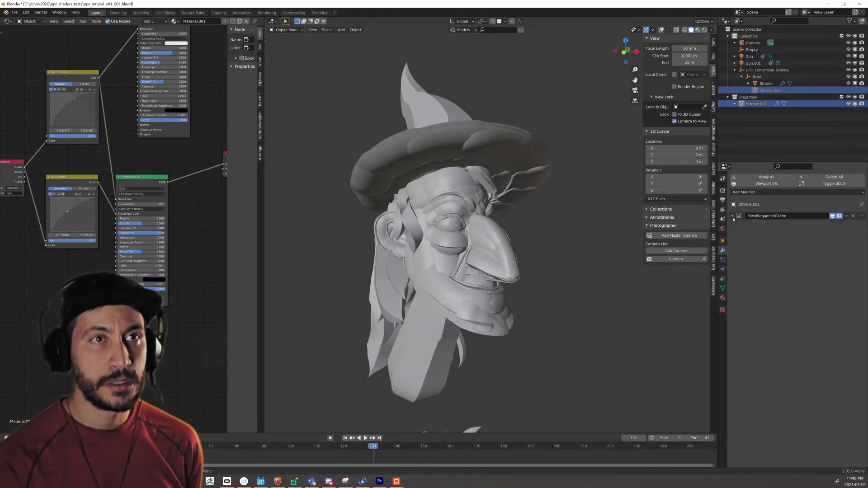
Step: Add a Displace modifier to the Stroke.001 head and set its strength to 0.001
click(753, 192)
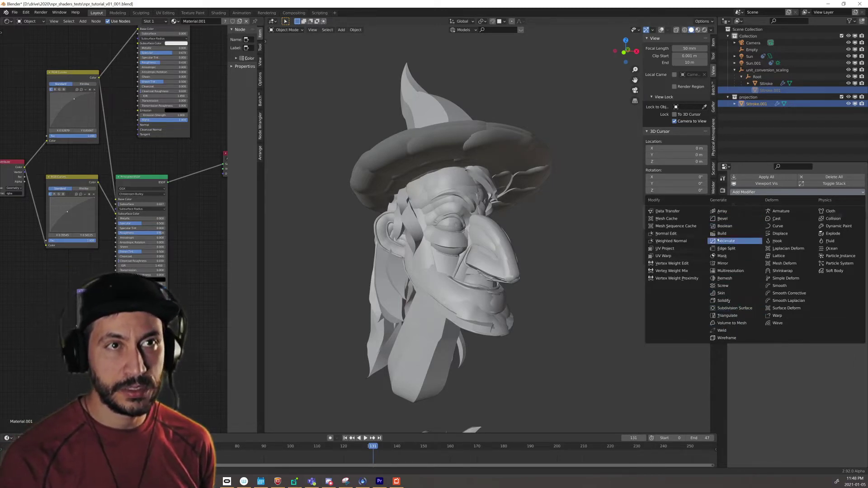
click(780, 233)
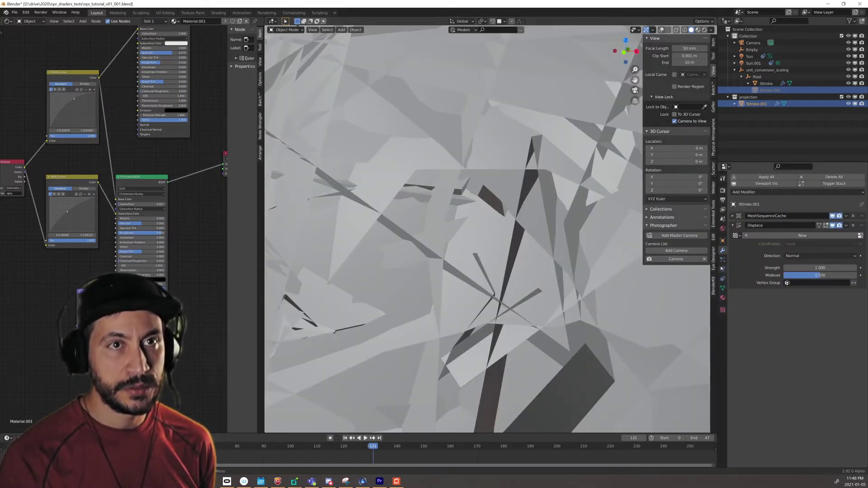
drag(824, 268, 824, 268)
click(824, 268)
text(-4.7)
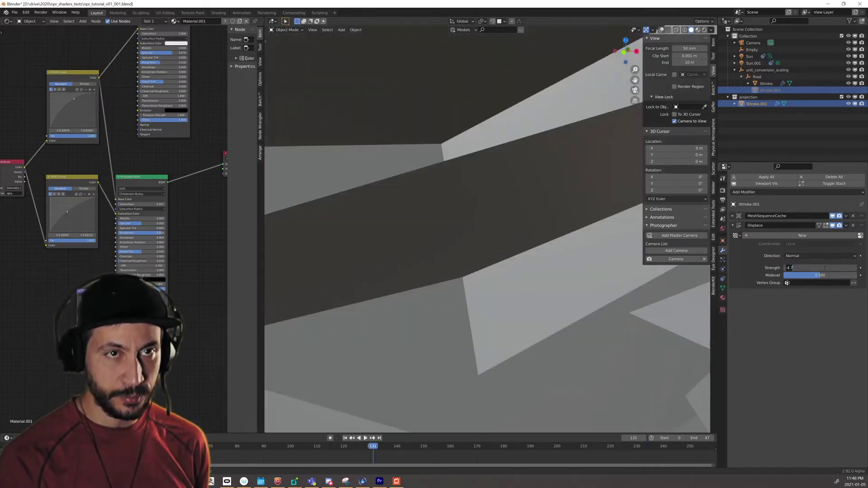
text(0.01)
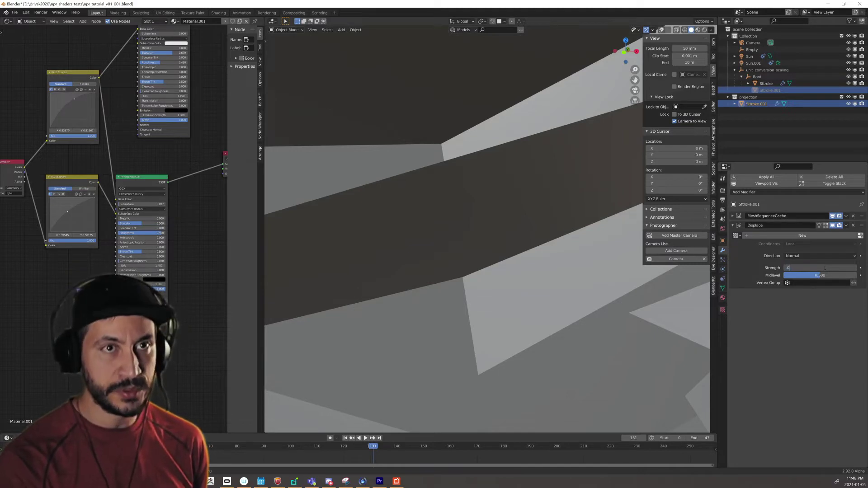
key(Return)
click(824, 268)
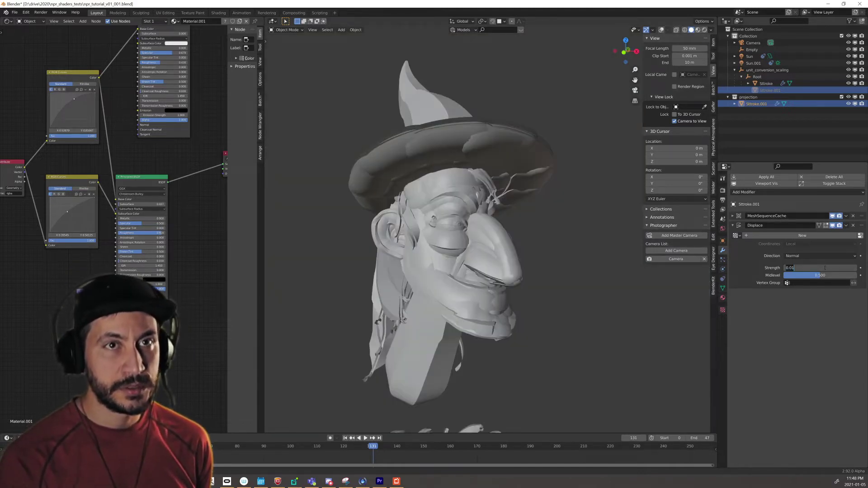
key(BackSpace)
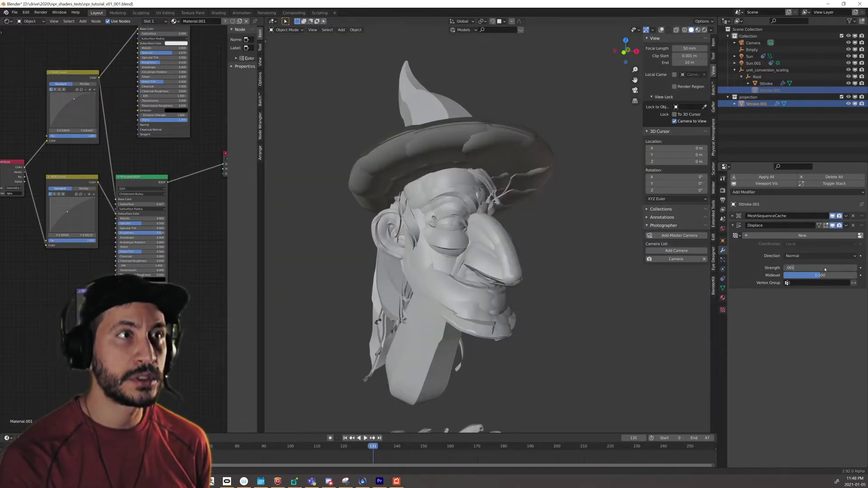
key(Return)
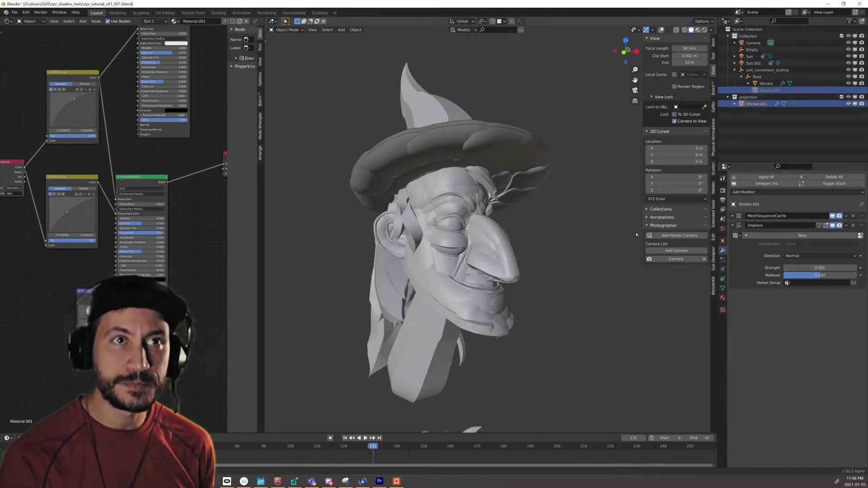
Step: Apply smooth shading to the Stroke.001 head and deselect it
right_click(480, 256)
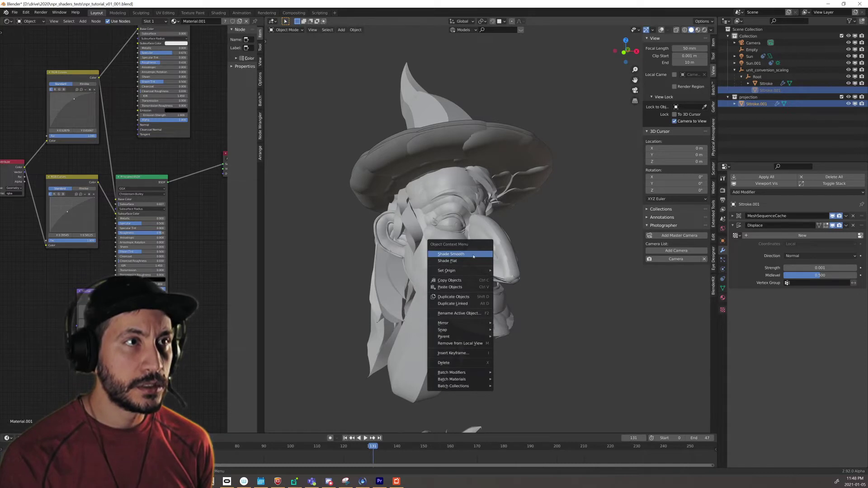
click(473, 255)
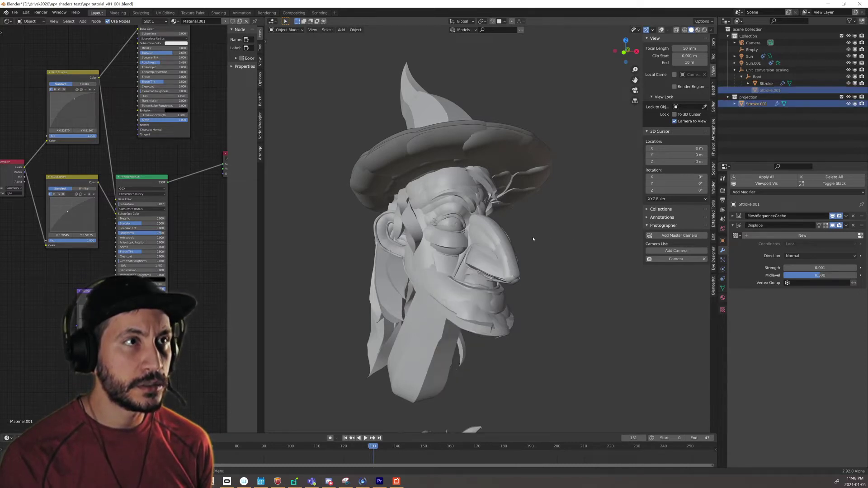
right_click(497, 242)
click(488, 242)
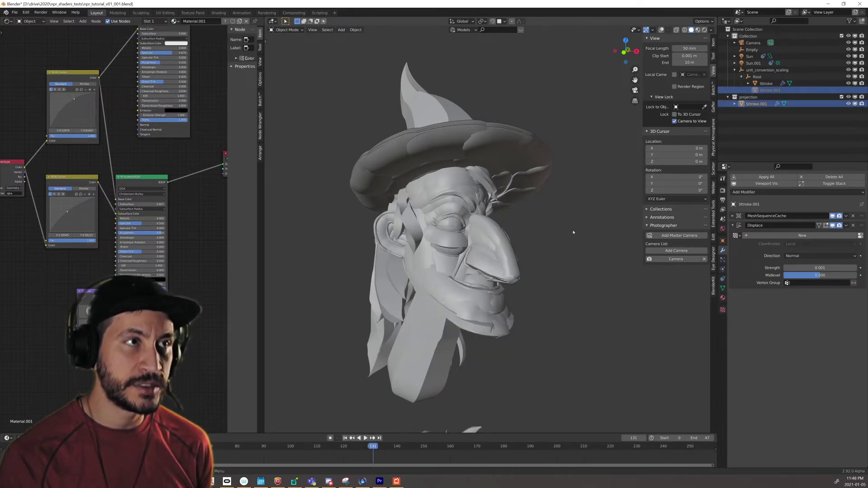
click(572, 232)
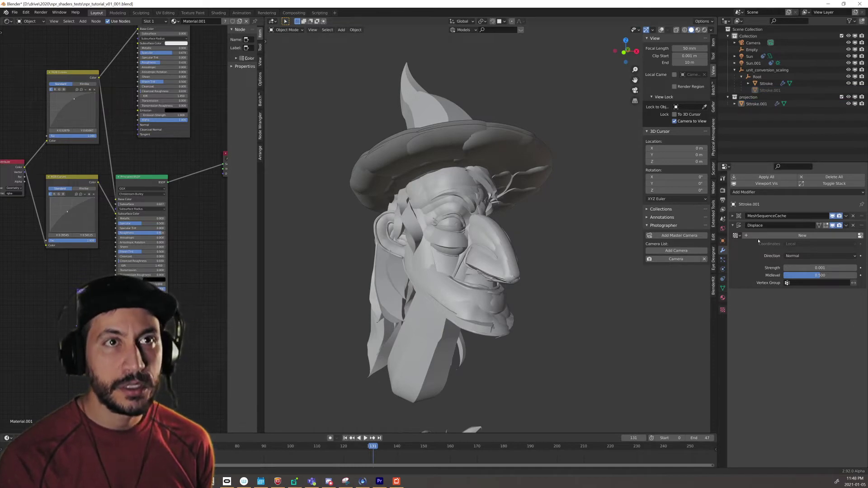
Step: Add a Subdivision Surface modifier to the Stroke.001 head and collapse the Displace modifier's settings
click(780, 192)
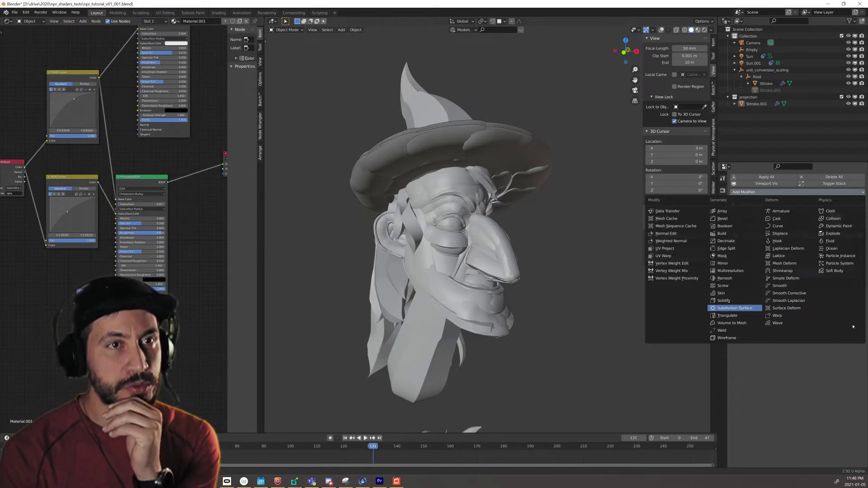
click(735, 308)
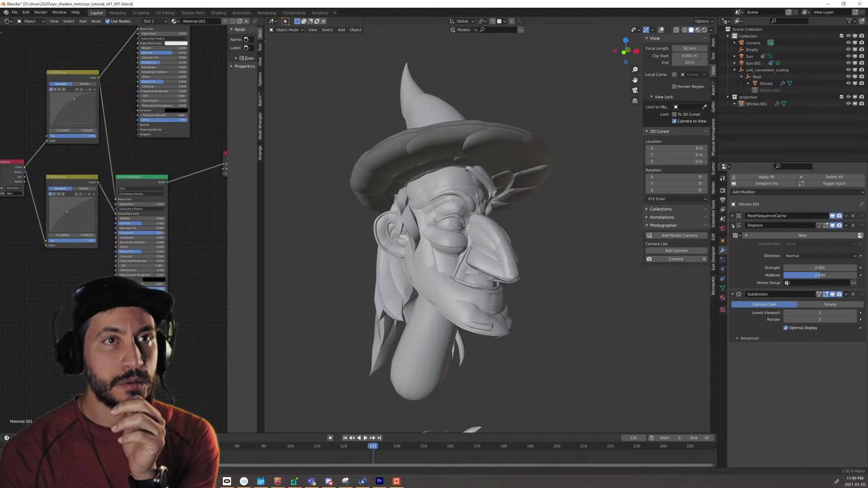
click(733, 226)
Step: Add a Voxel Remesh modifier to the Stroke.001 head and set its voxel size to 0.00001 m
click(746, 192)
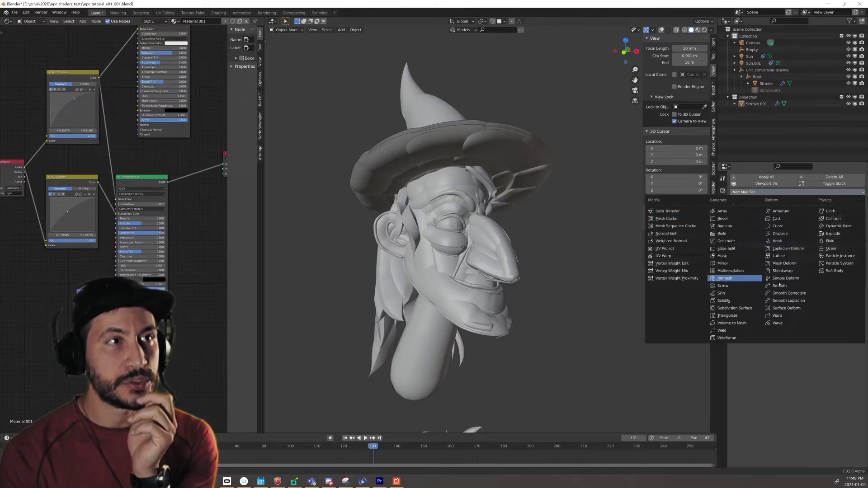
click(725, 279)
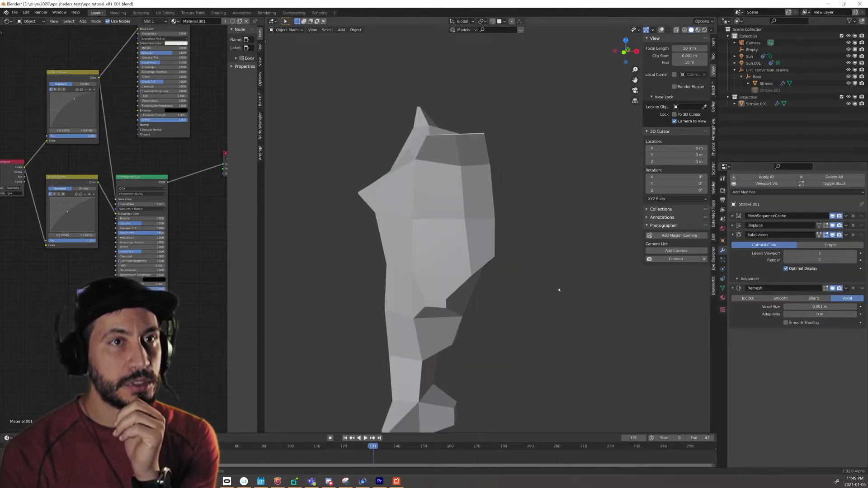
click(819, 308)
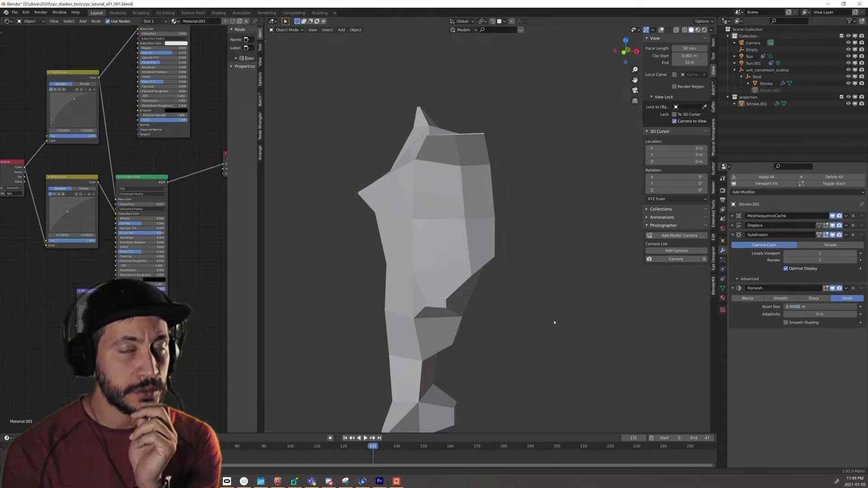
key(Return)
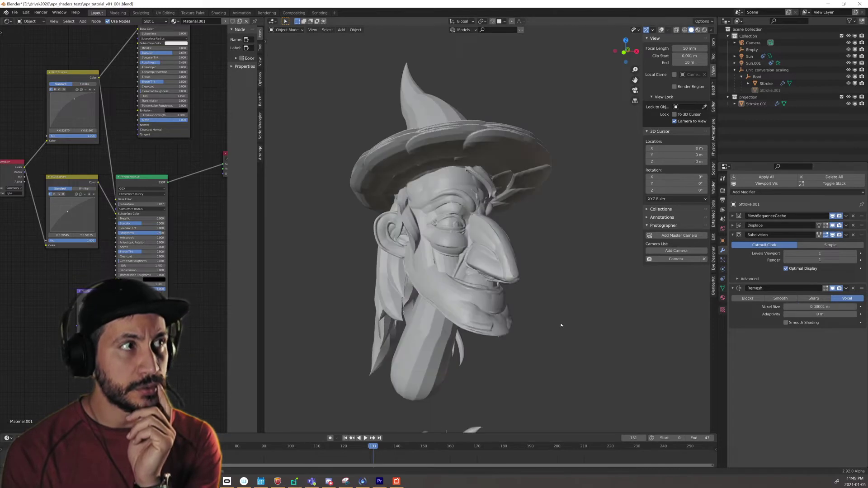
Step: Set the voxel size of the Stroke.001 head's Remesh modifier to 0.0001 m
click(822, 308)
click(822, 307)
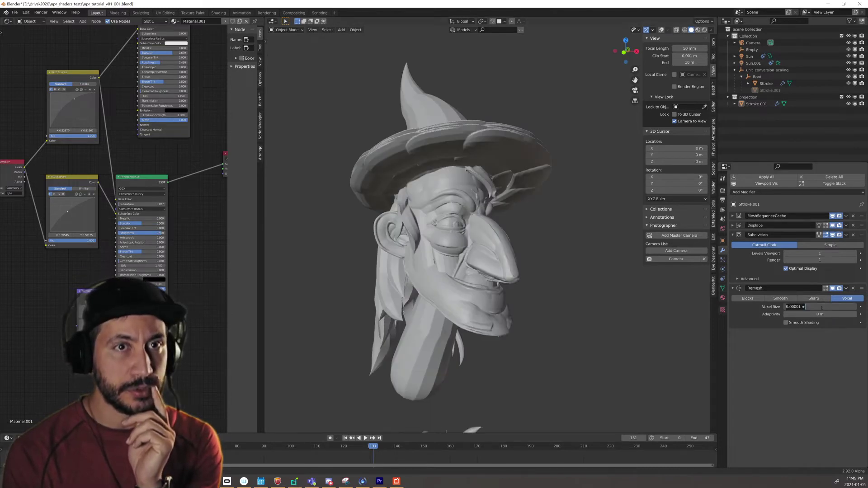
key(BackSpace)
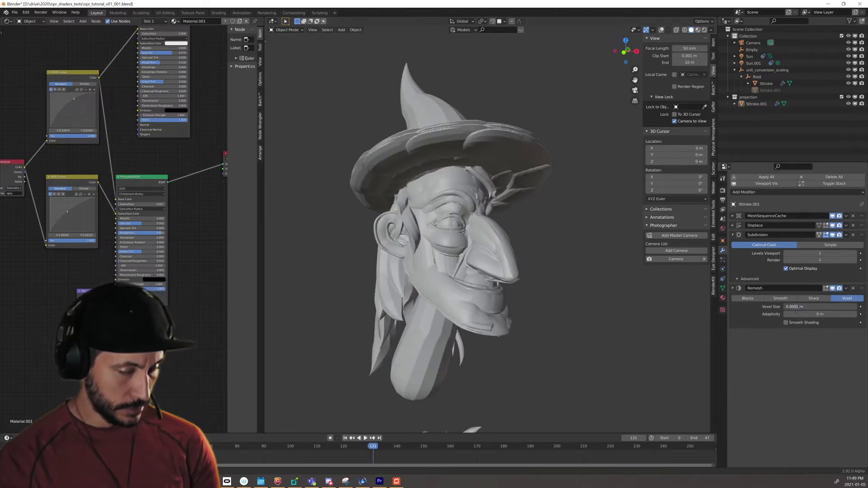
key(Return)
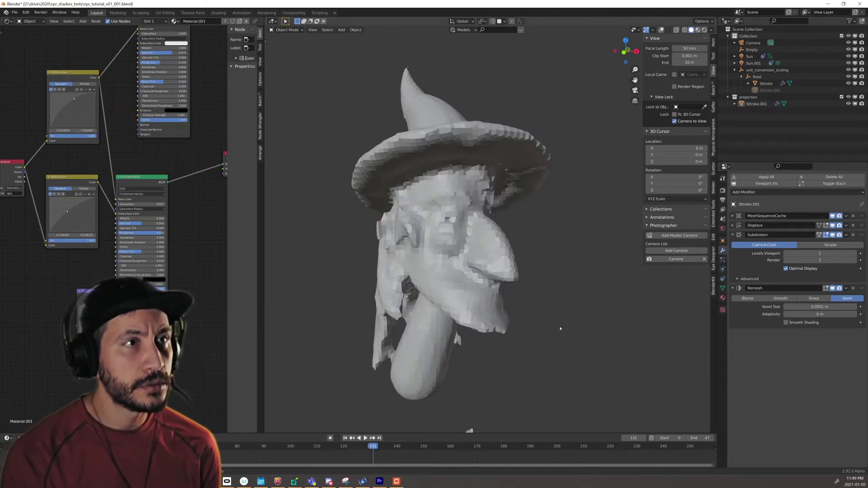
mouse_move(575, 318)
middle_down()
mouse_move(550, 322)
mouse_move(569, 311)
middle_up()
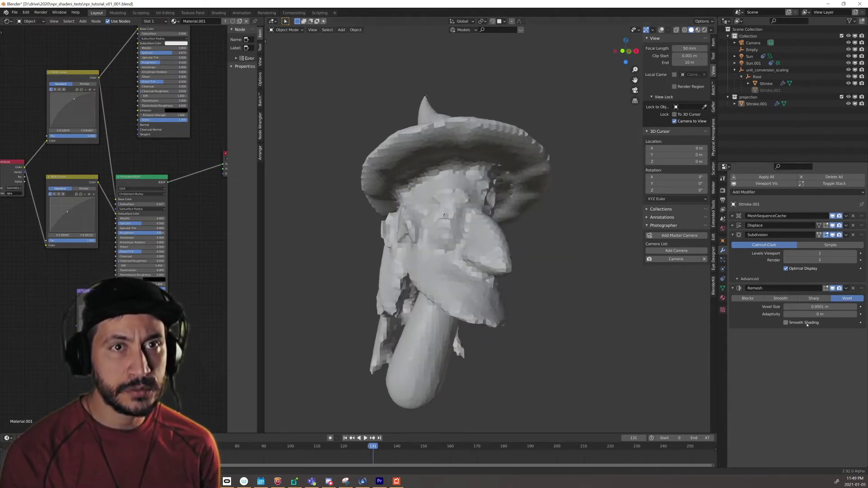
Step: Reduce the Remesh modifier's voxel size to 0.00007 m
click(826, 306)
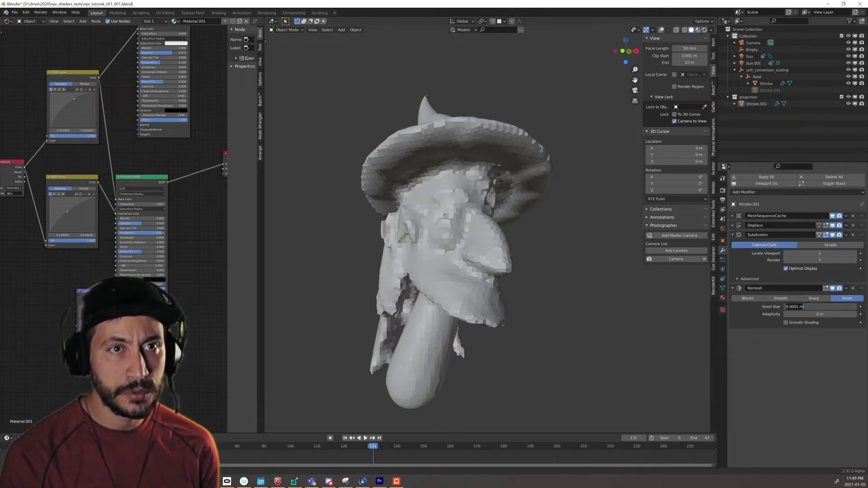
key(BackSpace)
text(07)
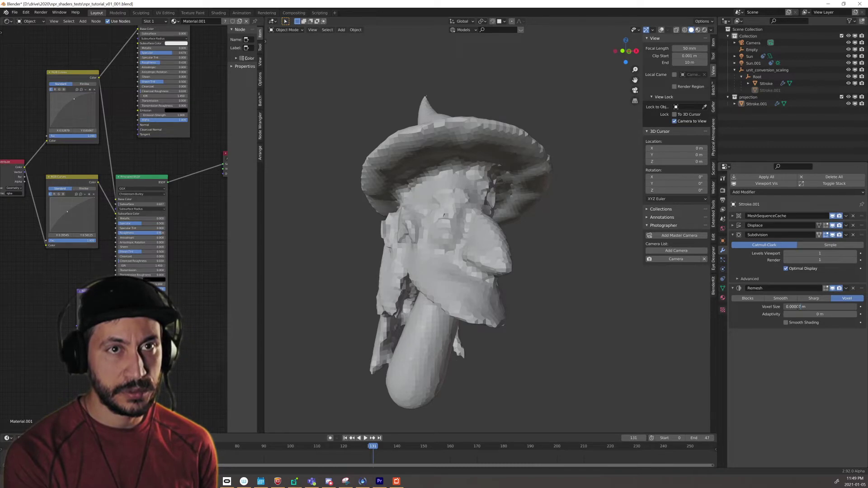
key(Return)
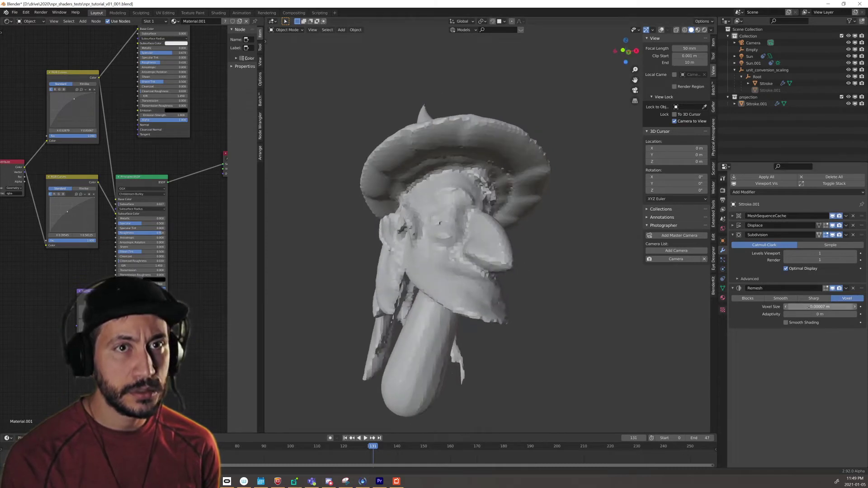
Step: Set the Remesh voxel size to 0.00005 m and check the mesh around the eye and nose
click(820, 307)
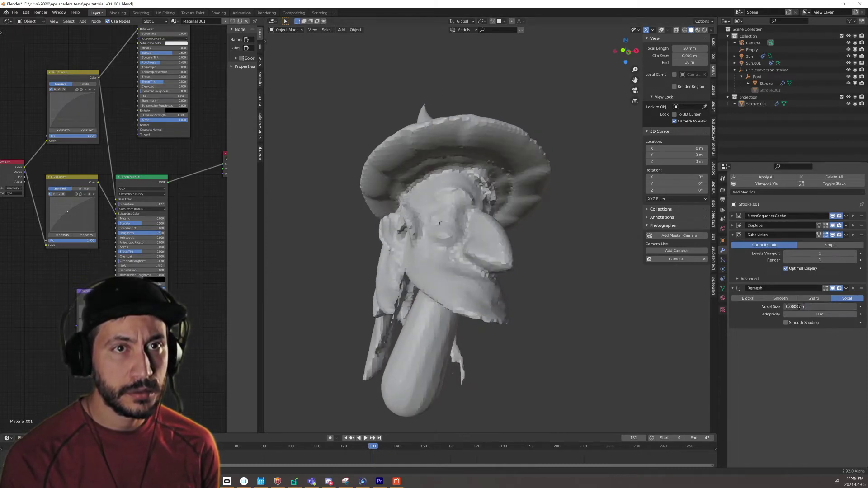
key(BackSpace)
text(5)
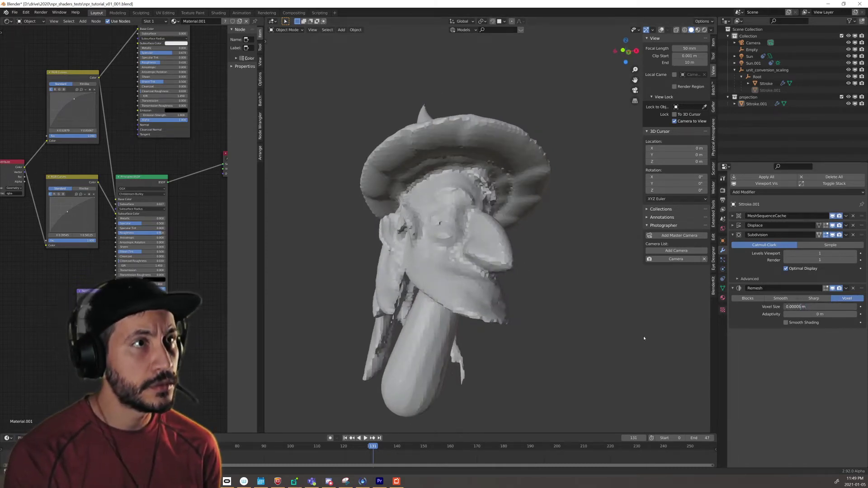
key(Return)
scroll(396, 248, up, 6)
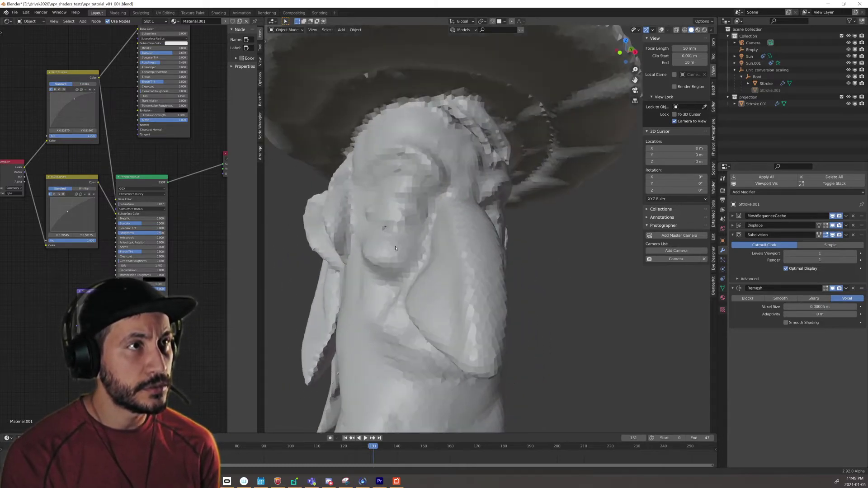
scroll(395, 248, down, 3)
middle_drag(395, 249, 353, 199)
scroll(361, 235, up, 6)
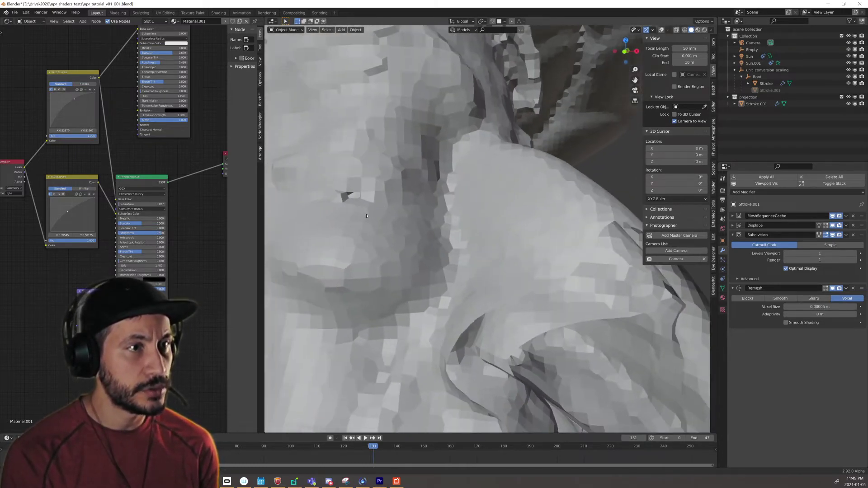
Step: Refine the Remesh voxel size to 0.00003 m and check the whole head
click(821, 306)
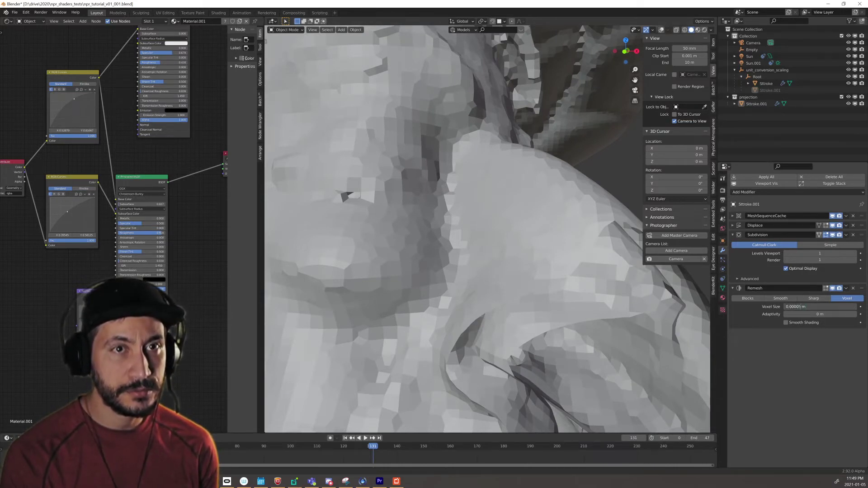
key(BackSpace)
text(3)
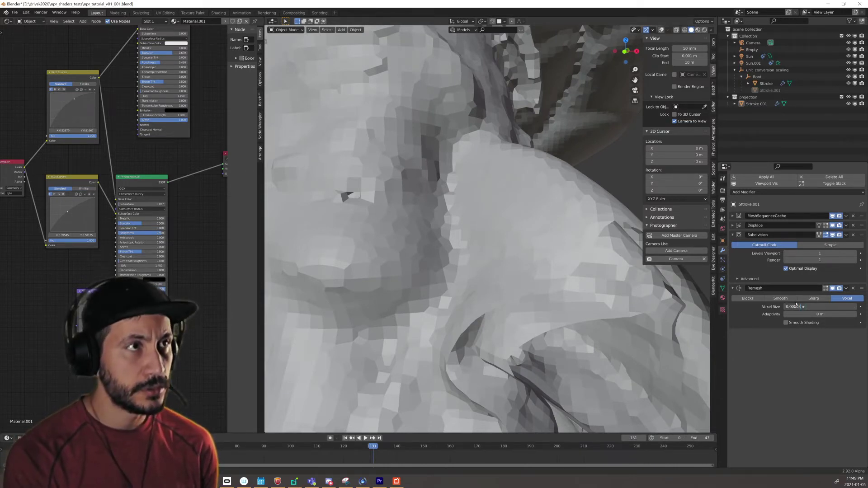
key(Return)
mouse_move(370, 213)
middle_down()
mouse_move(353, 226)
mouse_move(340, 217)
mouse_move(424, 221)
mouse_move(380, 269)
mouse_move(395, 273)
mouse_move(394, 253)
mouse_move(380, 269)
mouse_move(434, 266)
middle_up()
scroll(425, 220, down, 5)
scroll(432, 279, up, 2)
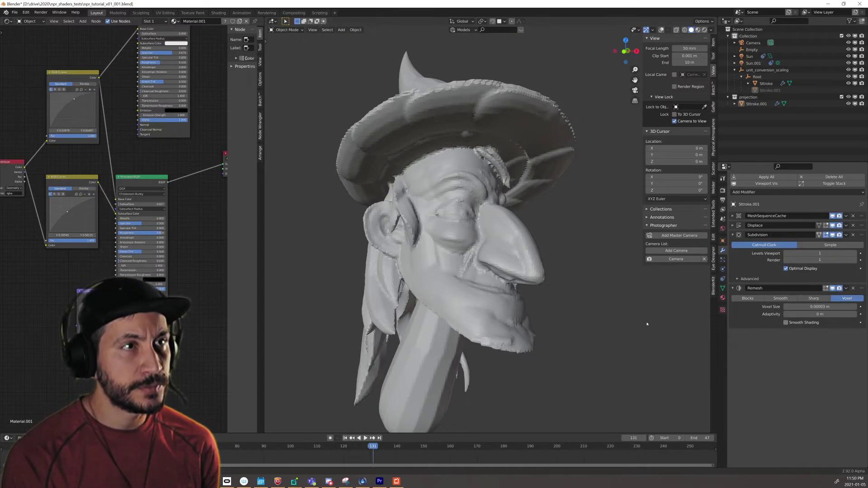
Step: Enable Smooth Shading in the Remesh modifier and display the selected head's wireframe with viewport overlays turned on
mouse_move(452, 241)
middle_down()
mouse_move(480, 265)
mouse_move(452, 283)
mouse_move(497, 210)
mouse_move(461, 268)
mouse_move(632, 278)
middle_up()
scroll(497, 211, up, 4)
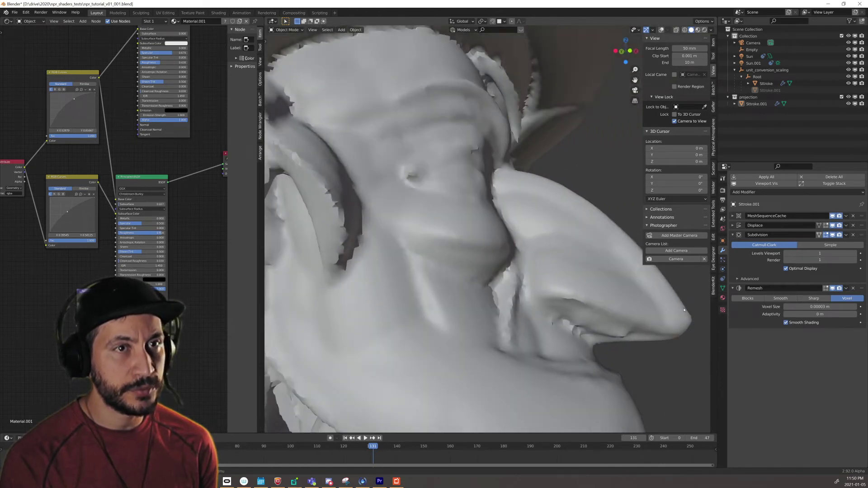
click(560, 307)
key(q)
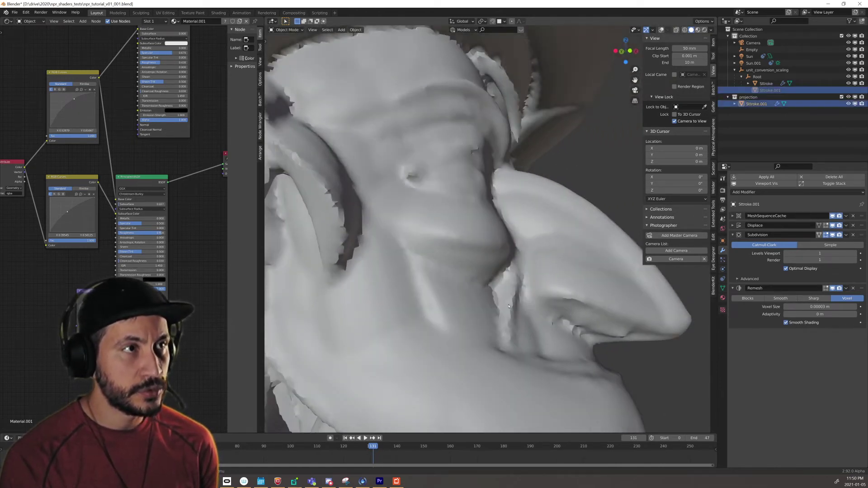
scroll(551, 250, down, 3)
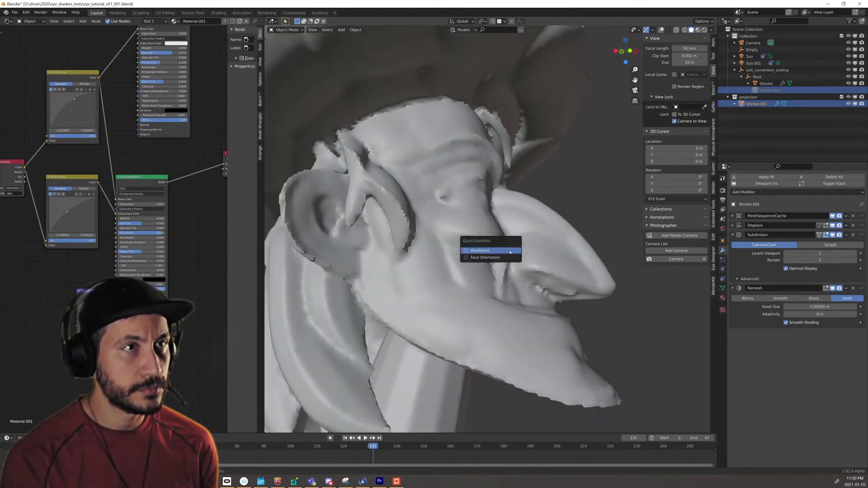
click(662, 29)
scroll(396, 220, up, 6)
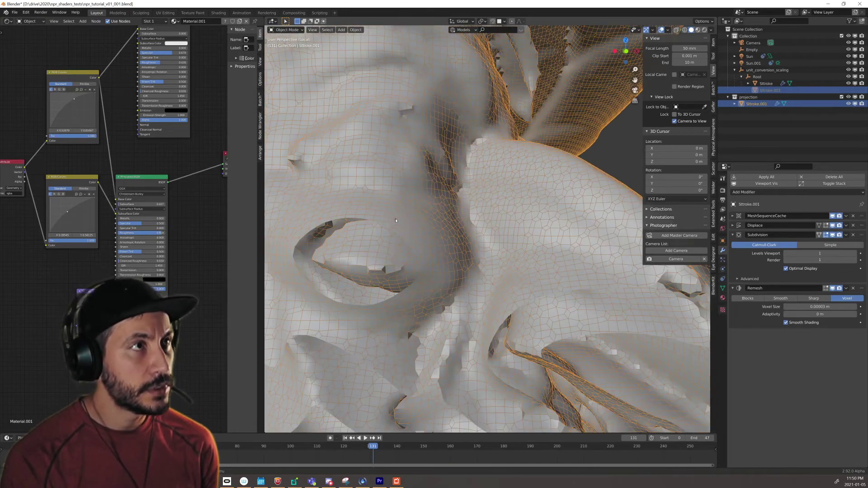
mouse_move(395, 221)
middle_down()
mouse_move(515, 326)
mouse_move(515, 302)
mouse_move(470, 273)
mouse_move(438, 320)
mouse_move(462, 279)
mouse_move(534, 310)
mouse_move(533, 342)
middle_up()
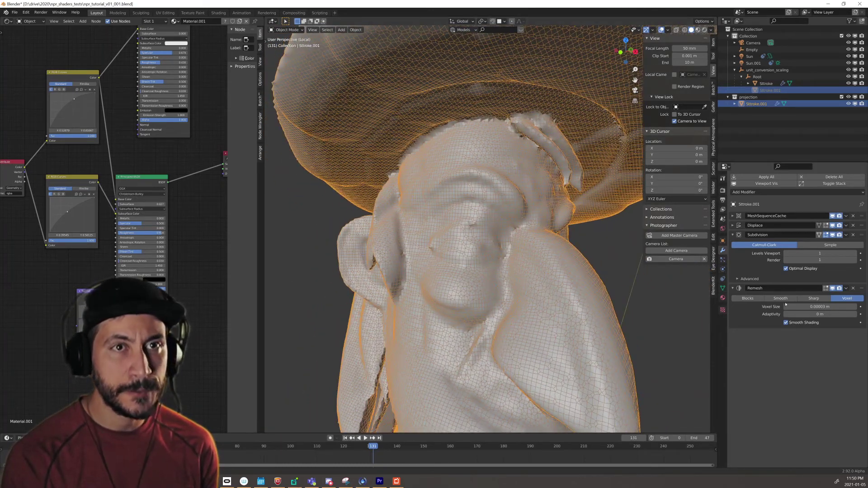
Step: Set the Remesh voxel size to 0.00005 m and check the wireframe density across the head
click(818, 307)
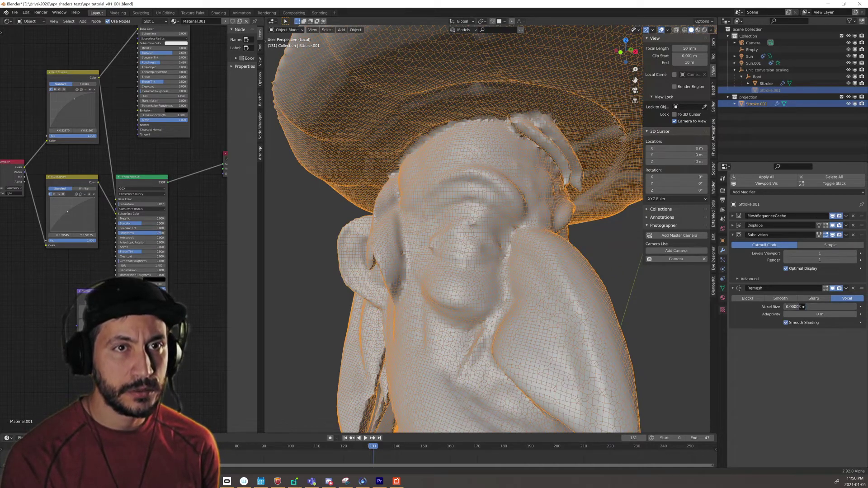
key(BackSpace)
key(BackSpace)
key(BackSpace)
text(5)
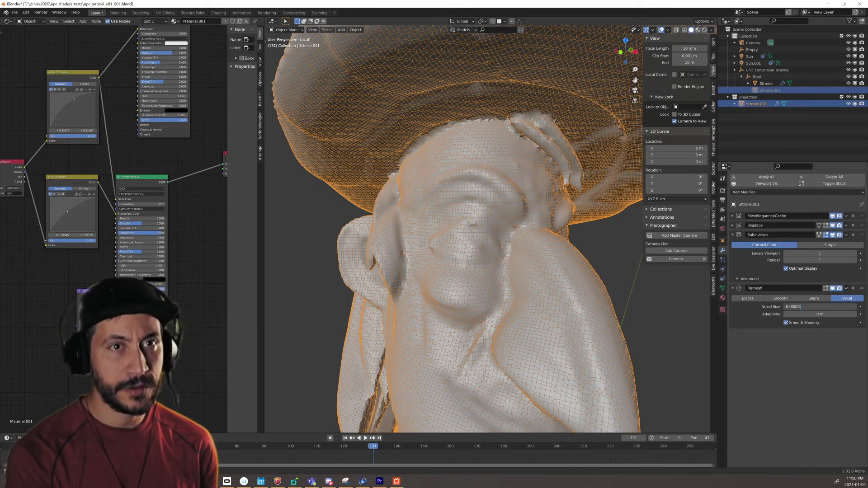
key(Return)
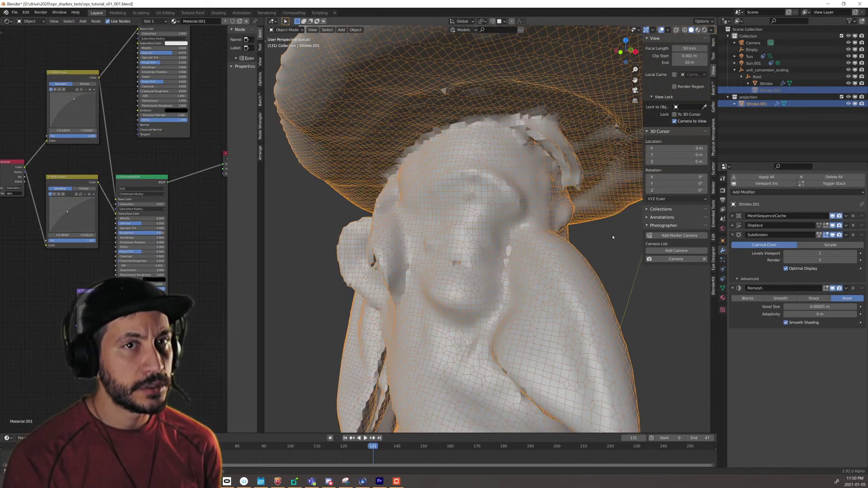
scroll(472, 258, down, 5)
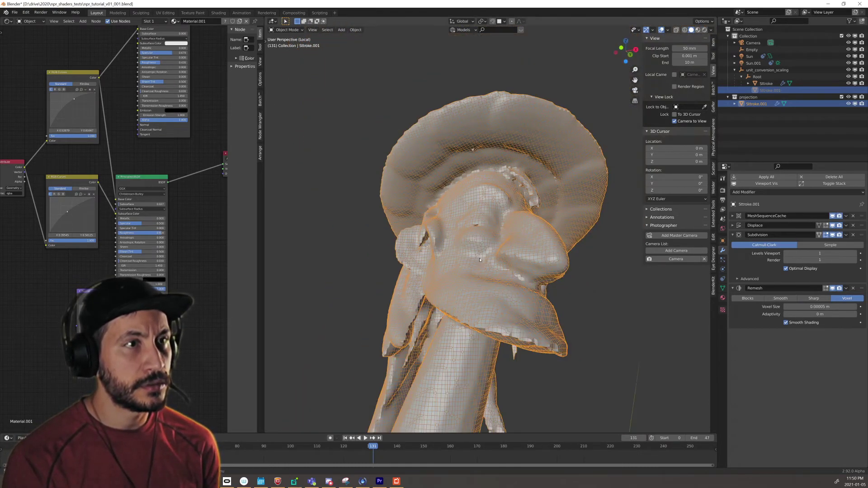
middle_drag(472, 259, 495, 271)
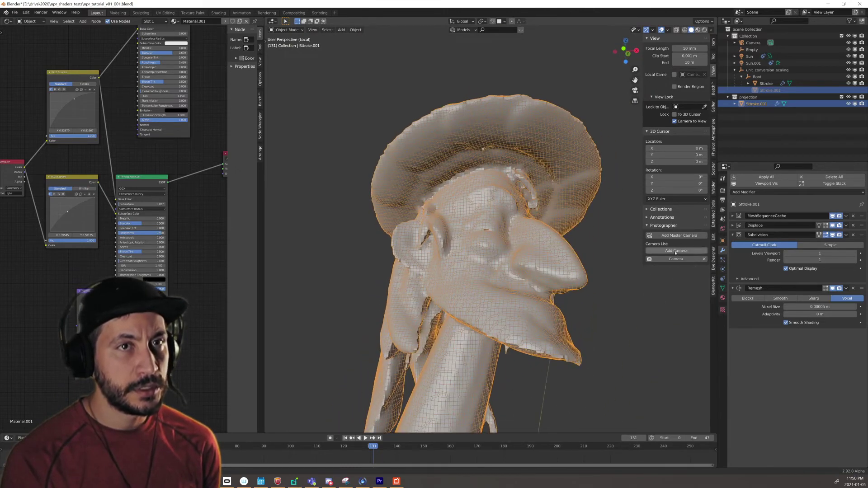
Step: Expand the Displace modifier's settings on the Stroke.001 head and set its strength to 0.003
click(733, 226)
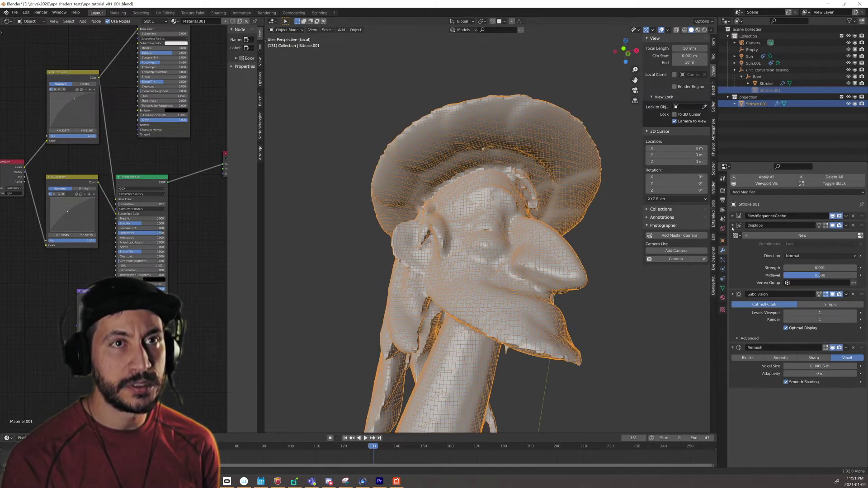
click(823, 275)
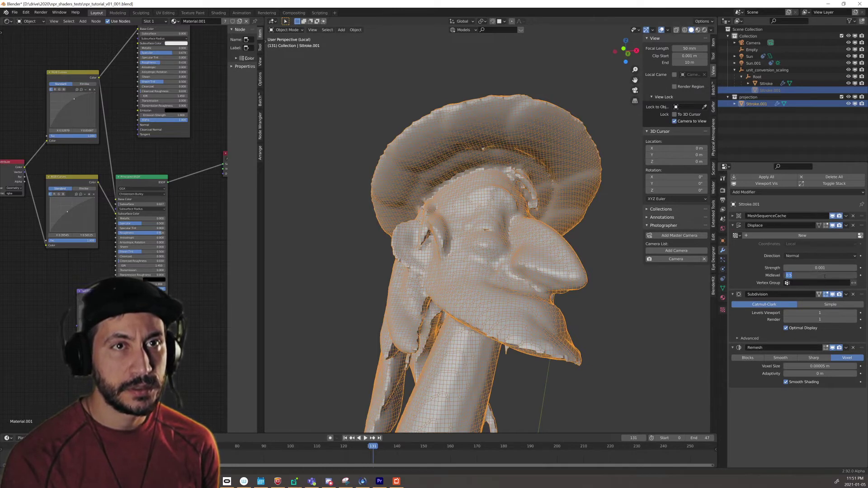
click(830, 267)
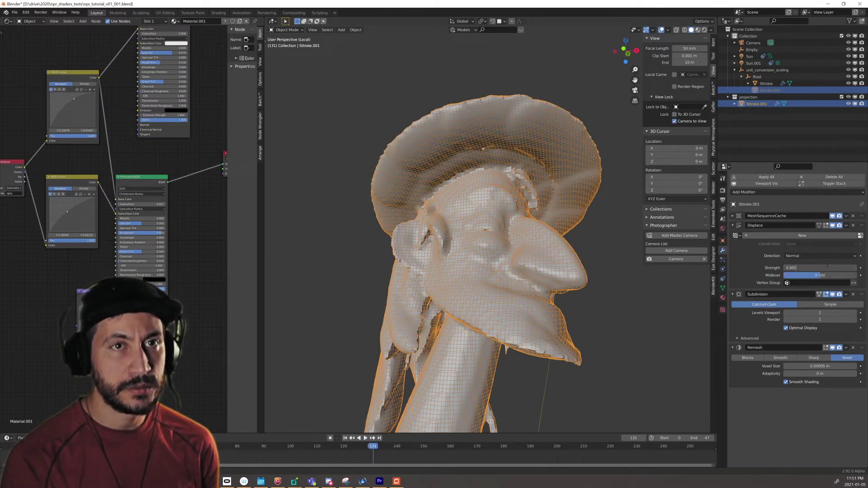
key(BackSpace)
text(3)
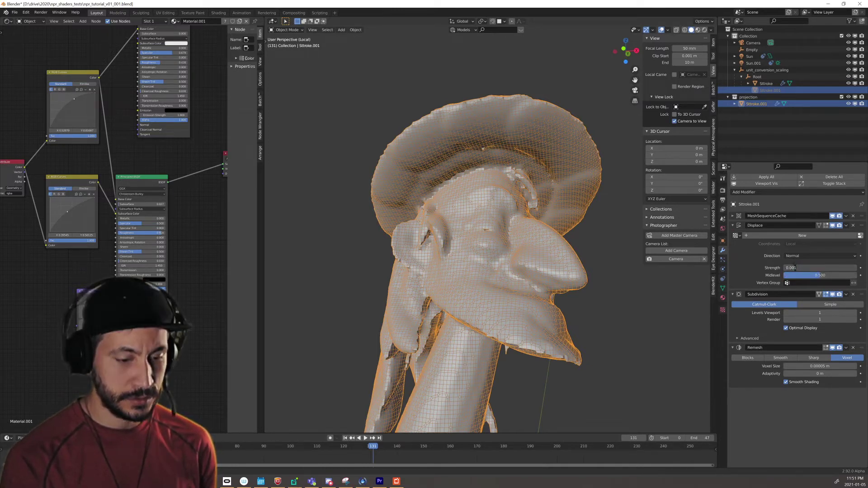
key(Return)
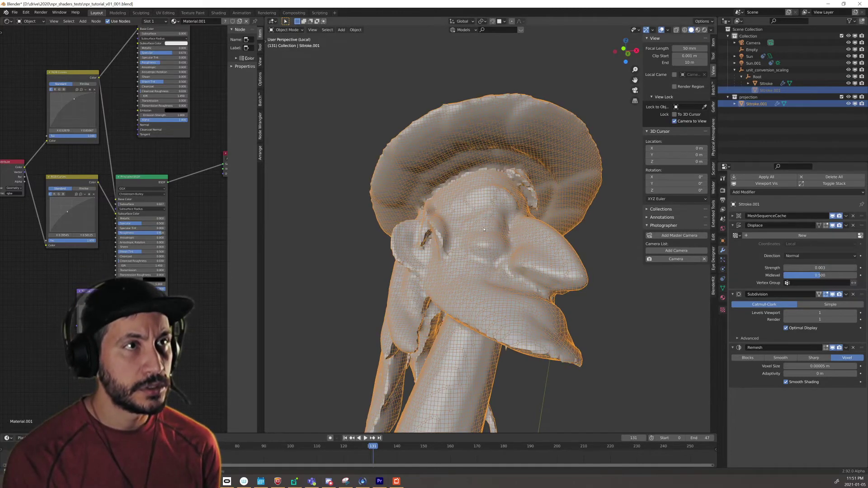
Step: Examine the displaced and remeshed head up close and from several angles, deselecting it for a clearer wireframe
middle_drag(490, 230, 411, 248)
scroll(412, 248, up, 6)
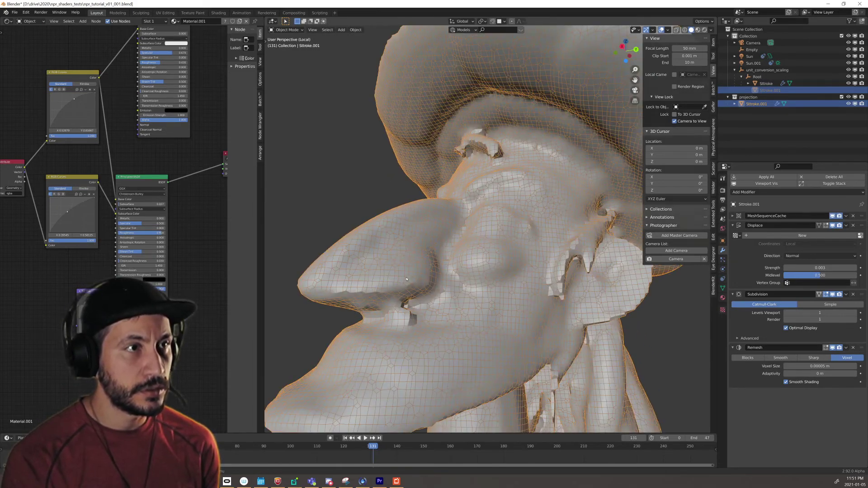
middle_drag(408, 286, 452, 326)
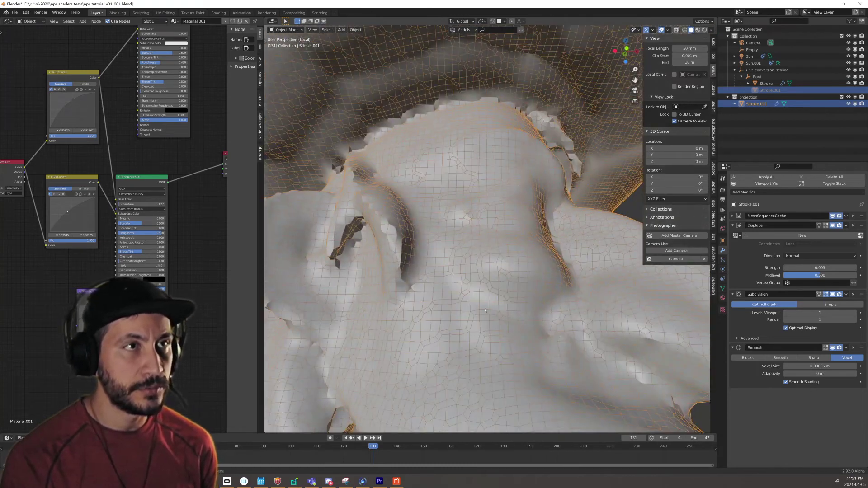
scroll(482, 314, down, 6)
scroll(482, 313, down, 5)
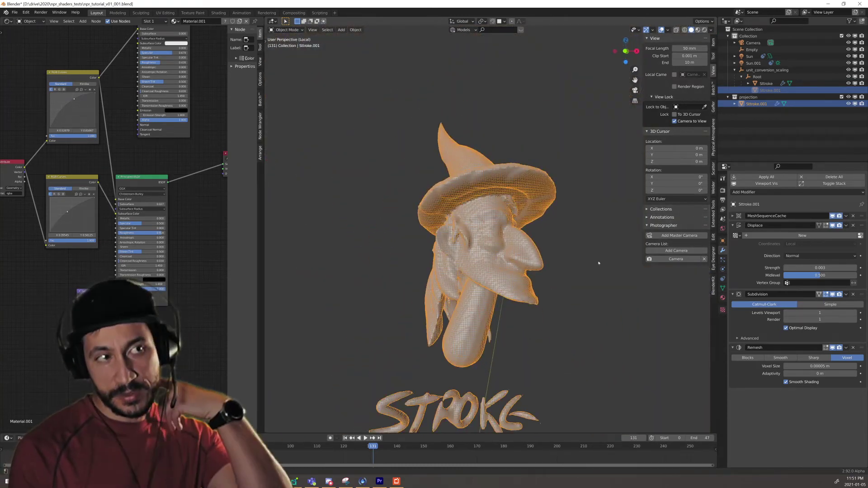
click(623, 274)
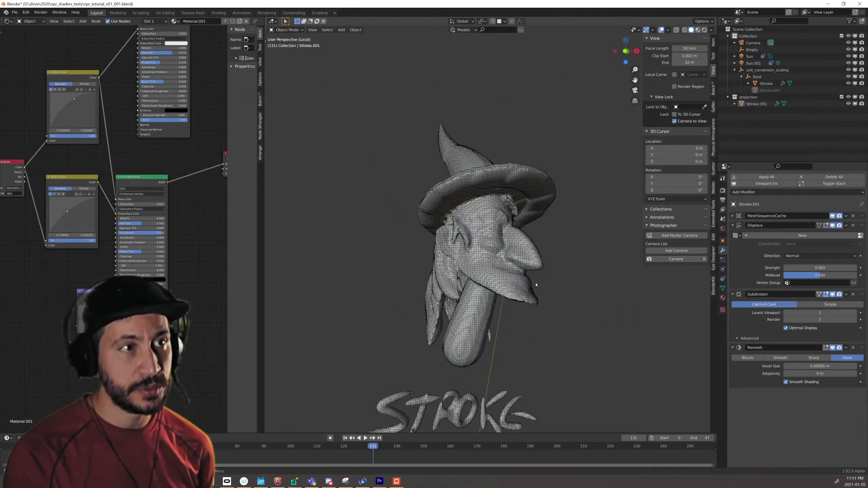
mouse_move(622, 274)
middle_down()
mouse_move(565, 276)
mouse_move(573, 273)
middle_up()
scroll(573, 273, up, 2)
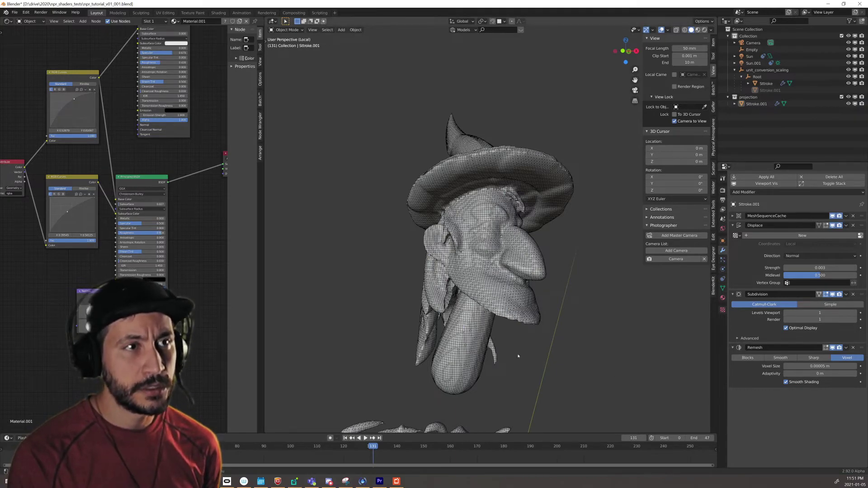
scroll(630, 356, up, 3)
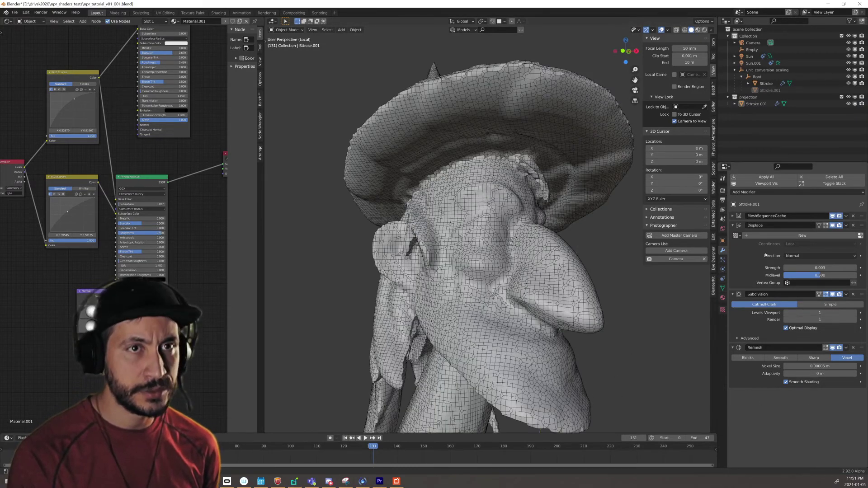
Step: Add a second Subdivision Surface modifier after the Remesh on Stroke.001 and check the smoother head from another angle
click(753, 192)
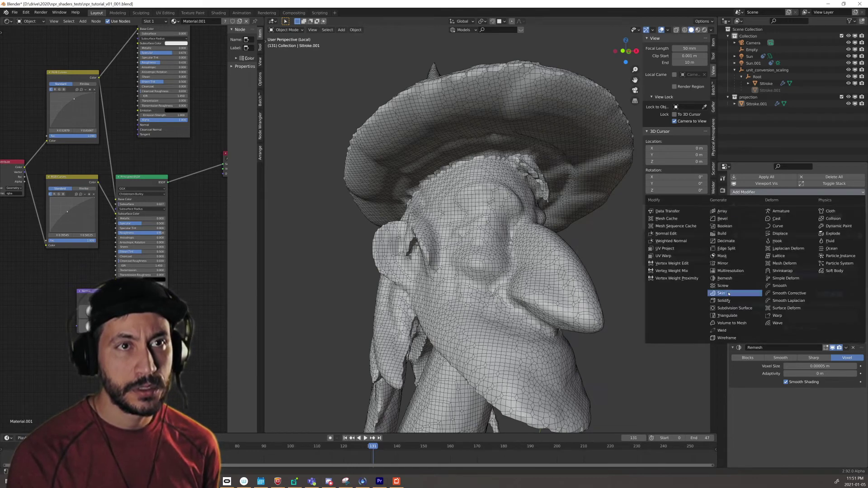
key(Escape)
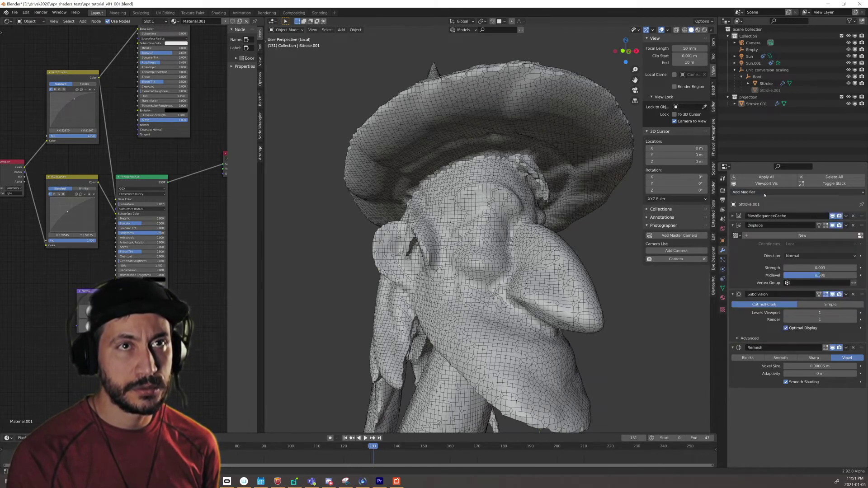
click(751, 192)
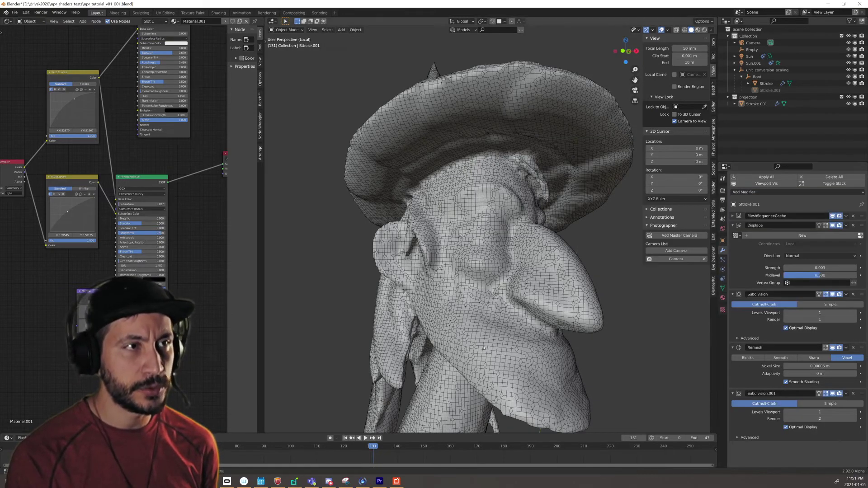
scroll(522, 347, down, 3)
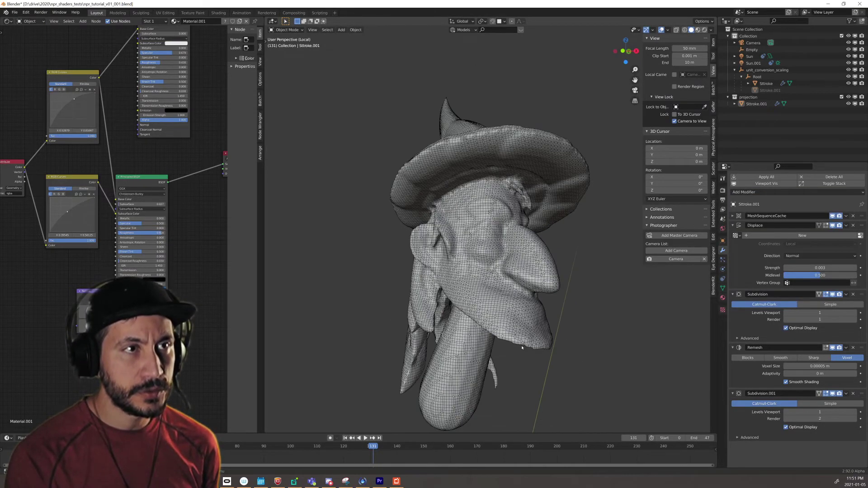
mouse_move(523, 348)
middle_down()
mouse_move(489, 330)
mouse_move(570, 308)
middle_up()
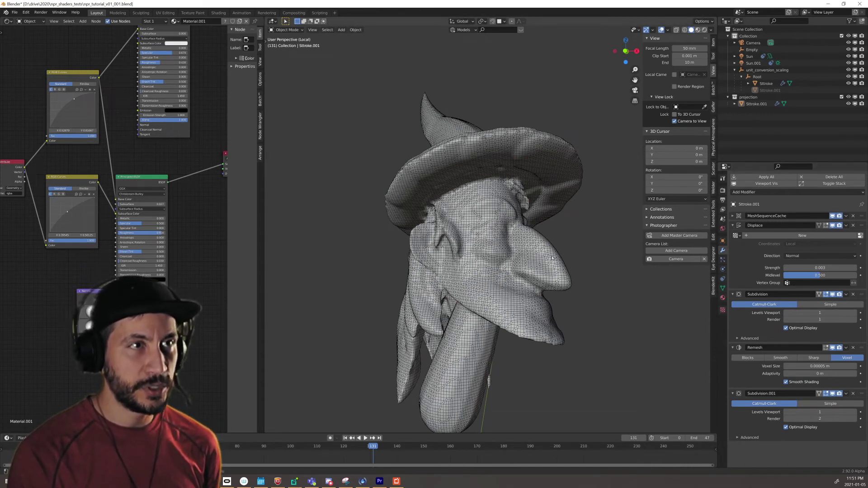
Step: Collapse the Displace, both Subdivision and the Remesh modifier settings on Stroke.001
click(733, 225)
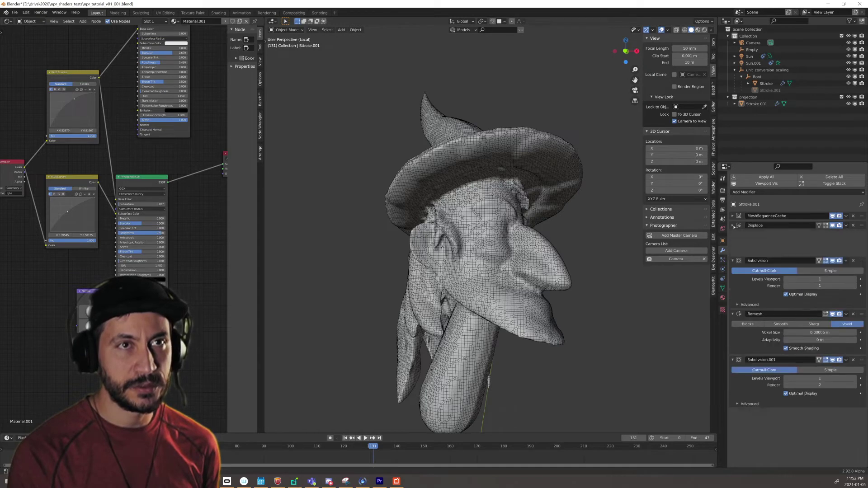
click(734, 235)
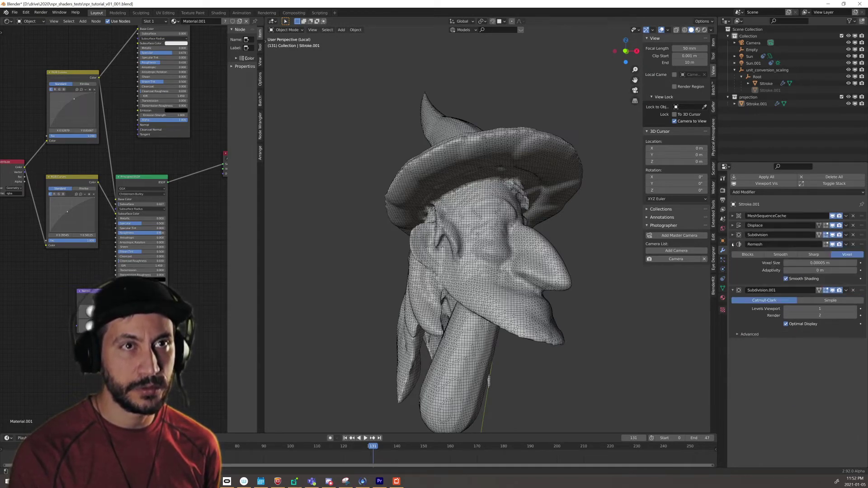
click(733, 244)
click(733, 253)
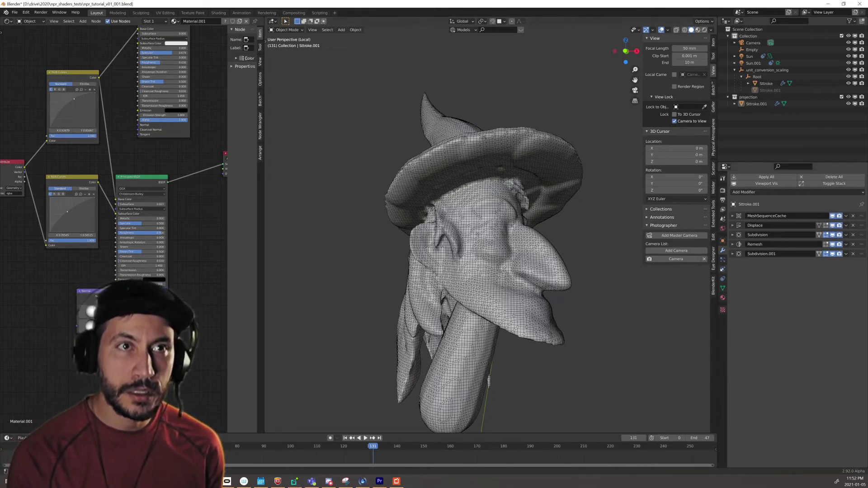
Step: Leave the isolated view of Stroke.001, exclude the projection collection from the view layer, and select the original Stroke head
click(469, 236)
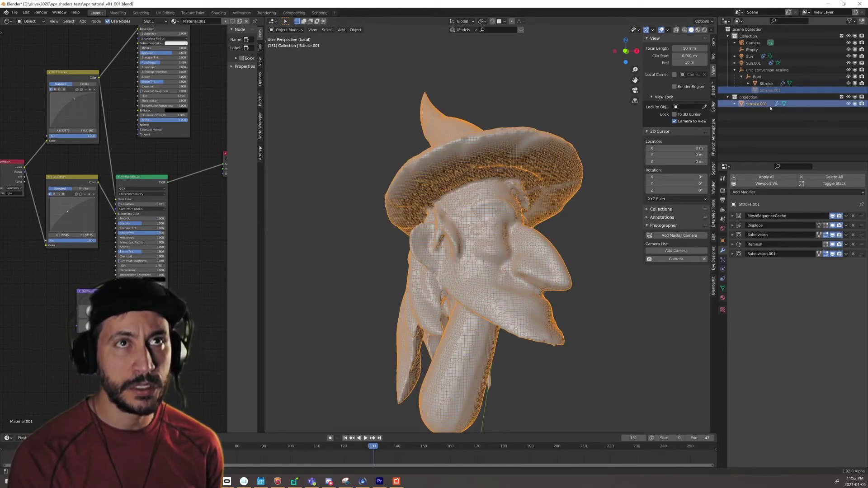
click(842, 97)
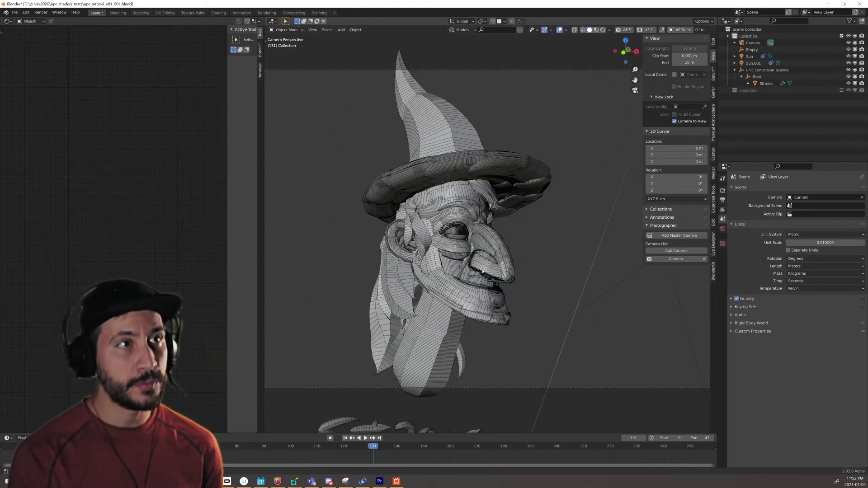
click(384, 292)
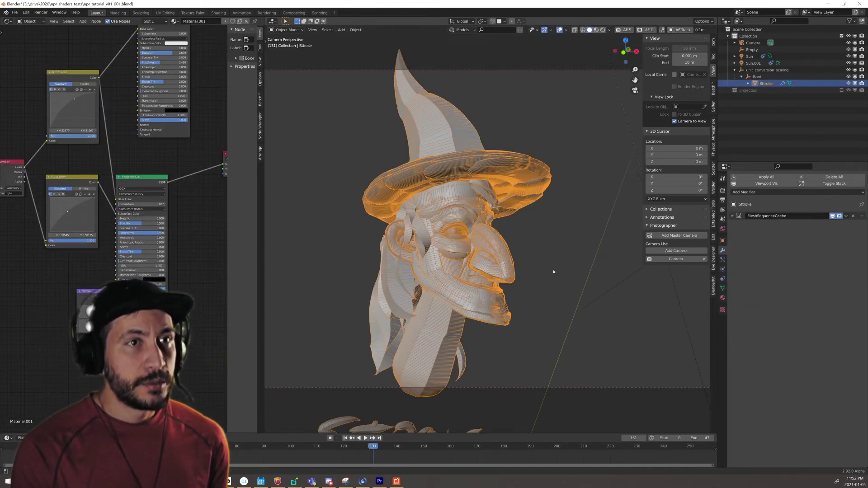
Step: Compare the Stroke head's shading with Auto Smooth off, and re-enable Auto Smooth in its mesh normals settings
click(722, 288)
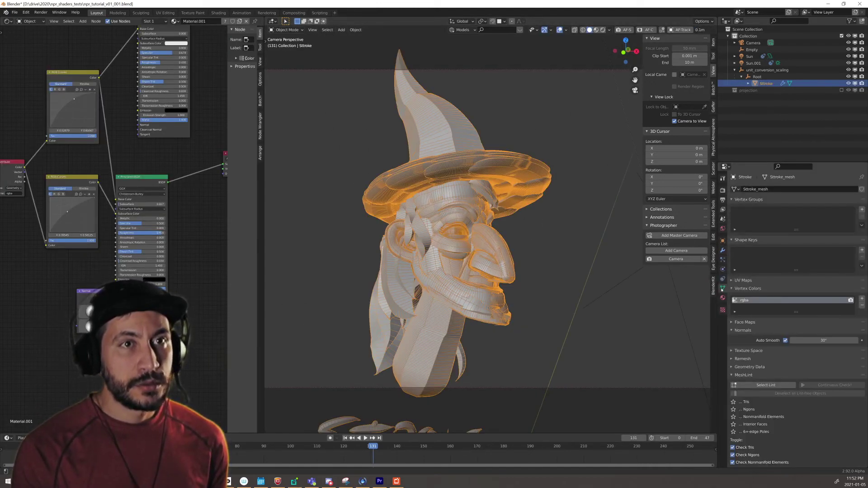
click(785, 341)
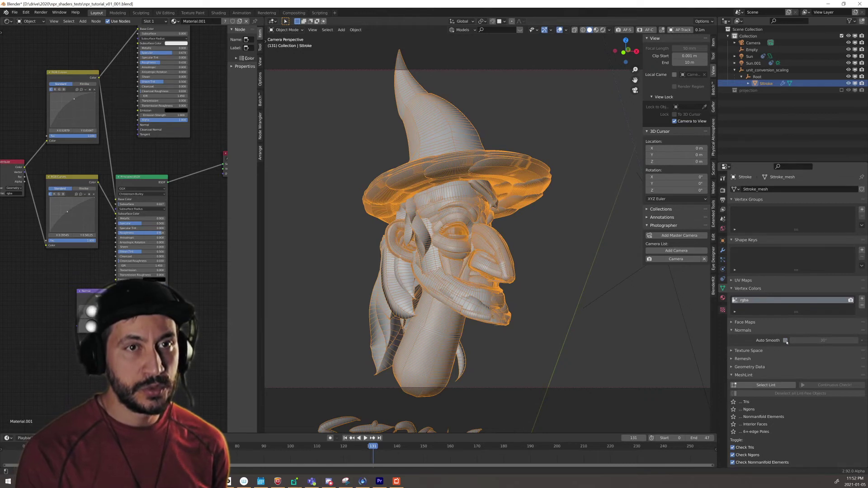
click(785, 341)
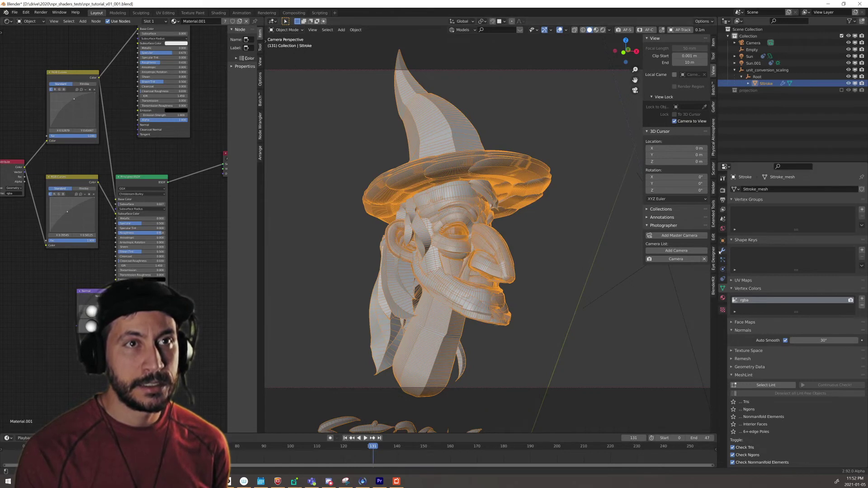
Step: Add a Data Transfer modifier to the Stroke head with Stroke.001 as its source object
click(723, 250)
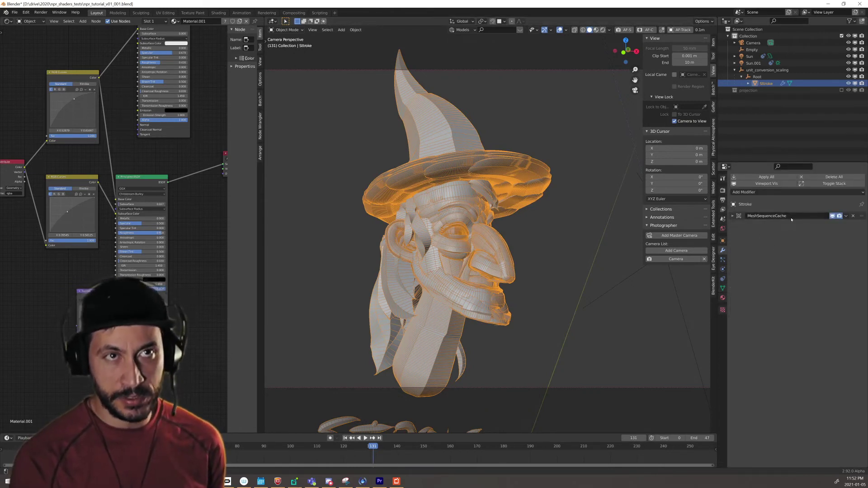
click(758, 193)
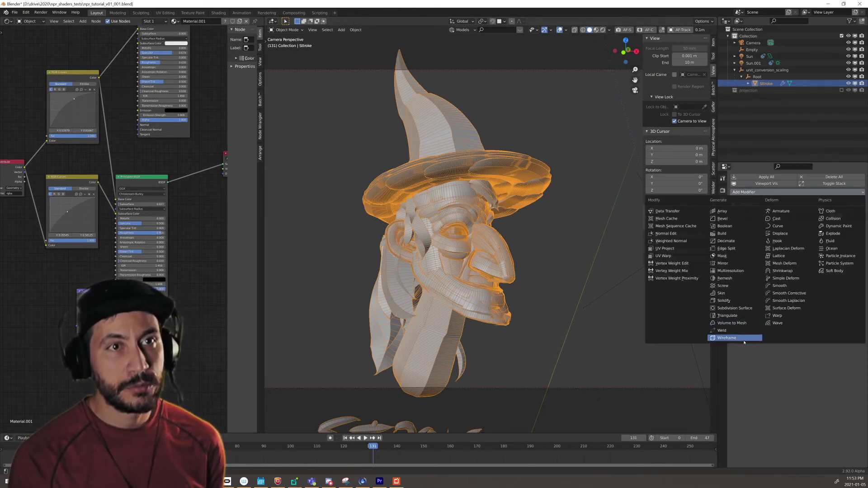
click(669, 211)
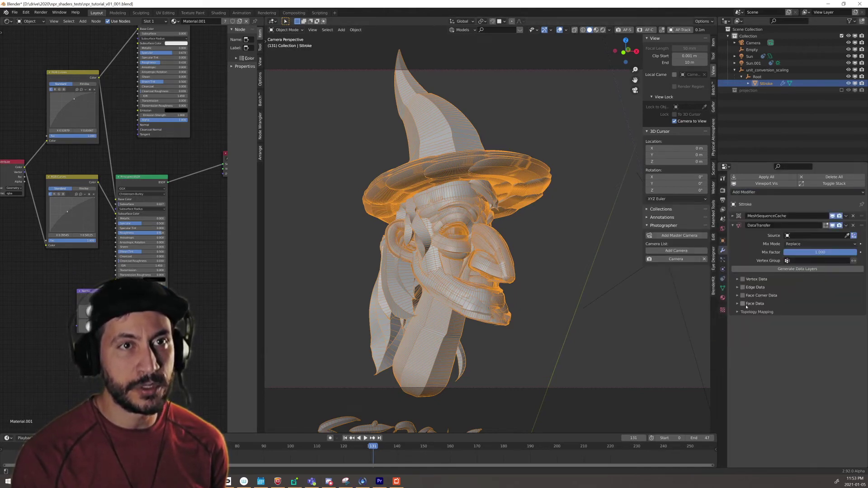
click(807, 236)
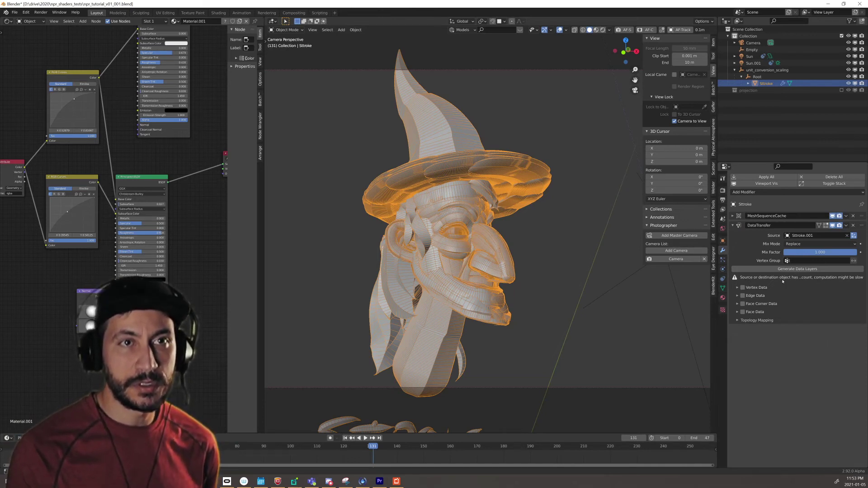
Step: Enable Face Corner Data in the Data Transfer modifier and transfer Custom Normals
click(737, 304)
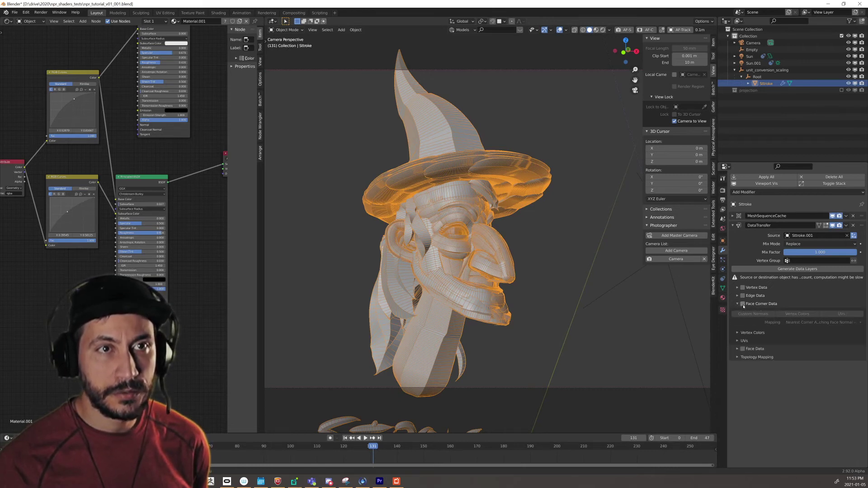
click(743, 304)
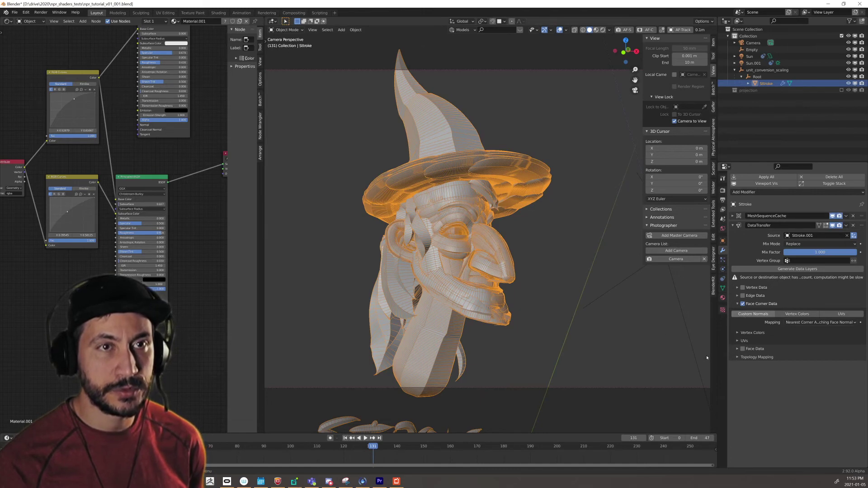
click(754, 314)
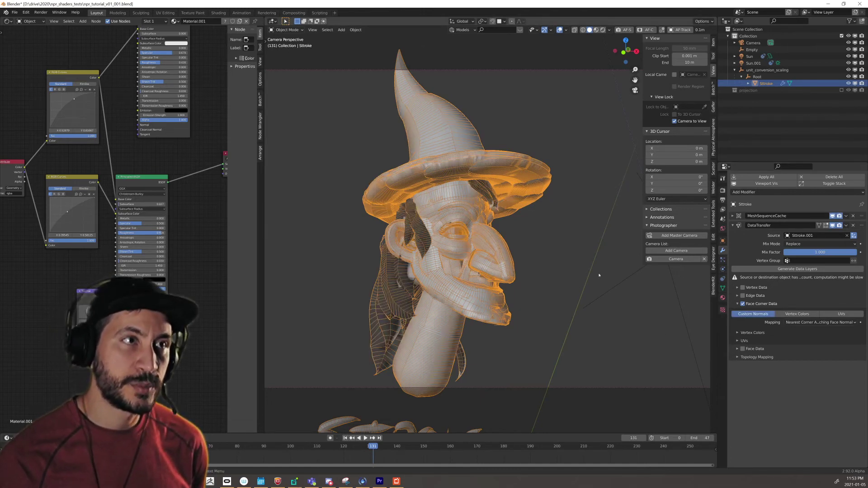
Step: Turn off the viewport wireframe overlay and deselect the head to show its transferred normals clearly
click(563, 246)
click(501, 274)
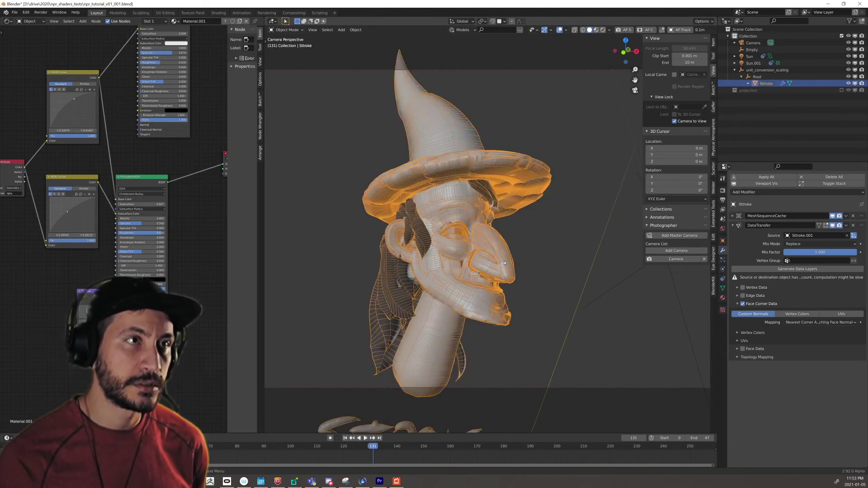
key(q)
click(505, 261)
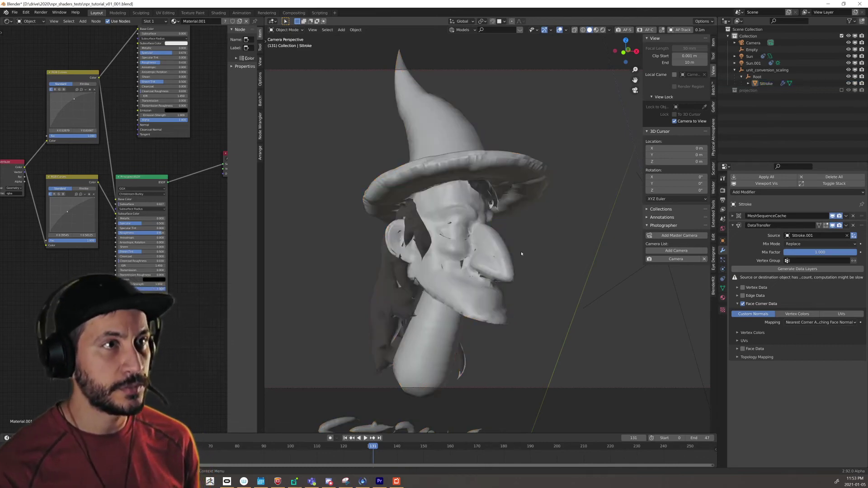
click(506, 252)
Step: Examine the shading artifacts on the head's face, nose and hair up close and from several angles
middle_drag(505, 252, 560, 256)
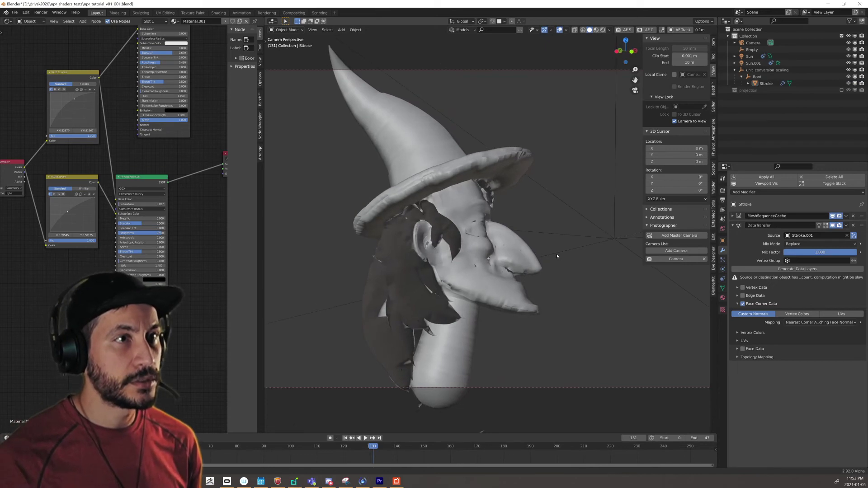
scroll(471, 280, up, 10)
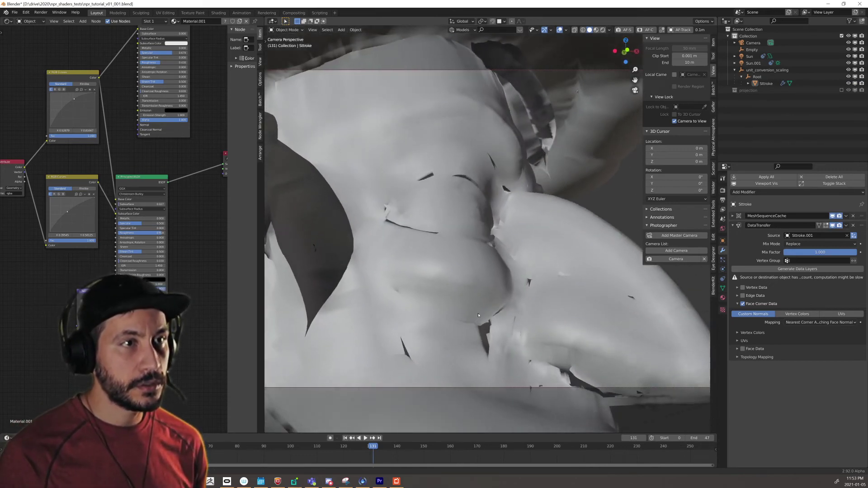
middle_drag(491, 306, 453, 217)
scroll(453, 217, down, 3)
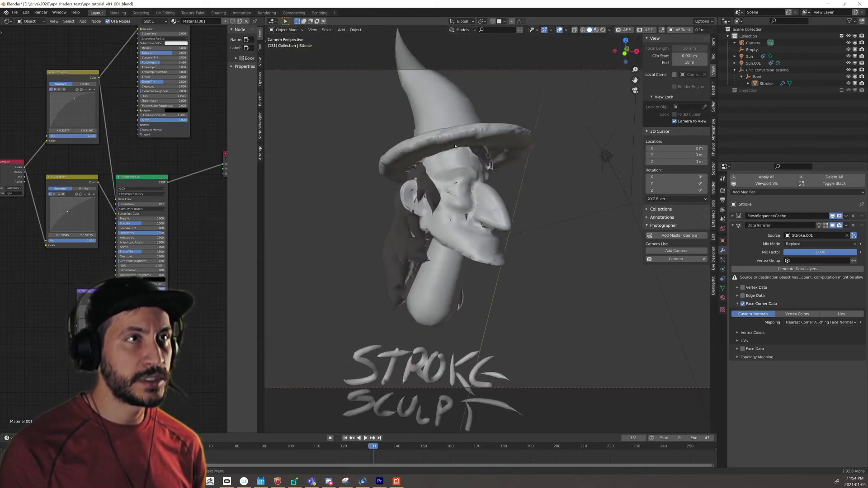
middle_drag(441, 210, 428, 191)
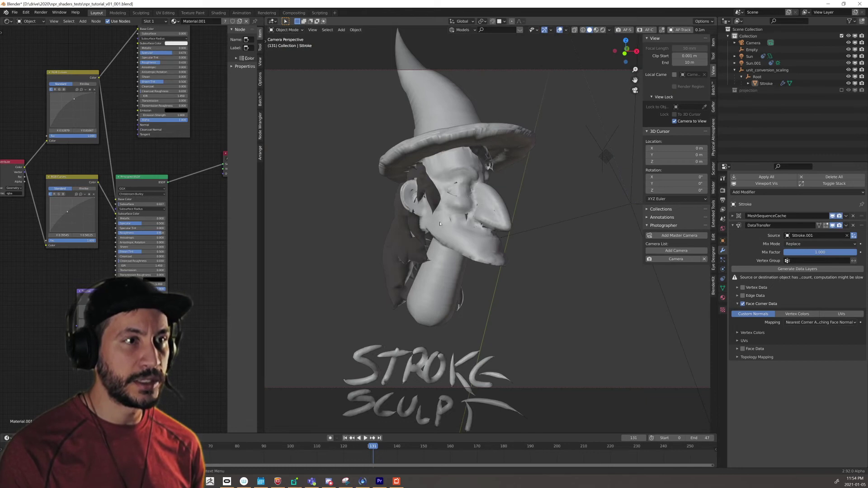
middle_drag(463, 272, 428, 269)
scroll(443, 277, up, 4)
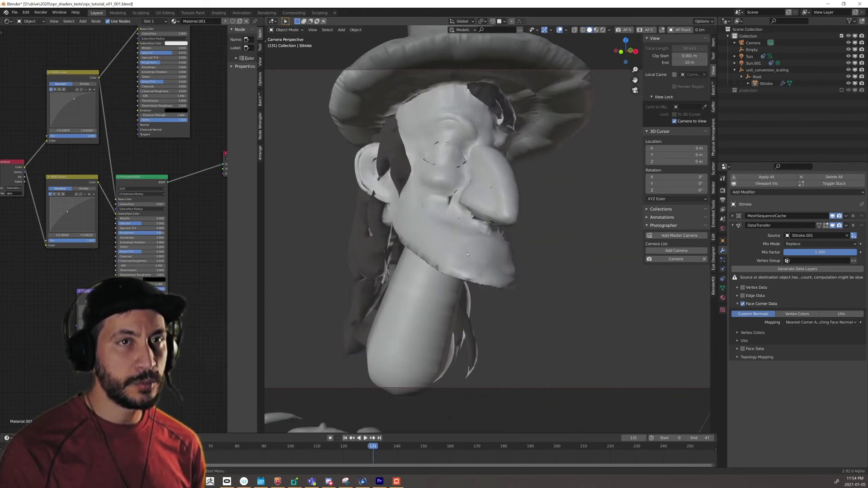
Step: Set the Stroke head's custom normals mapping to Nearest Corner And Best Matching Normal in its Data Transfer modifier
click(448, 272)
click(815, 322)
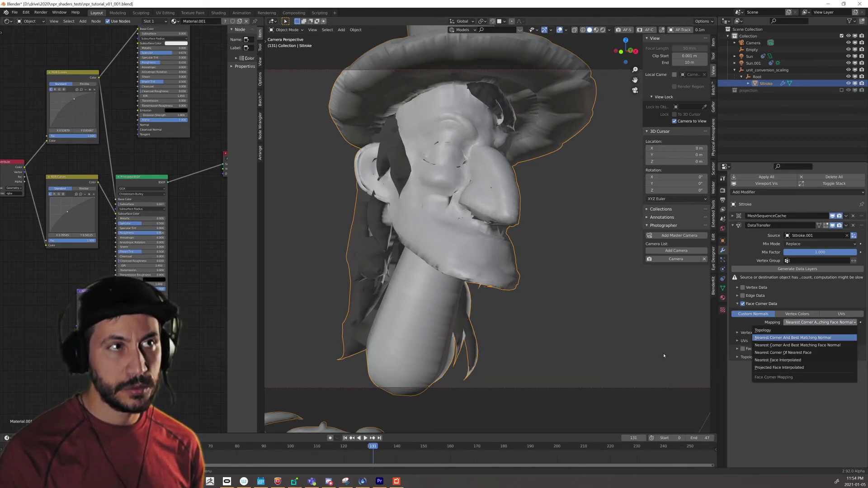
click(823, 340)
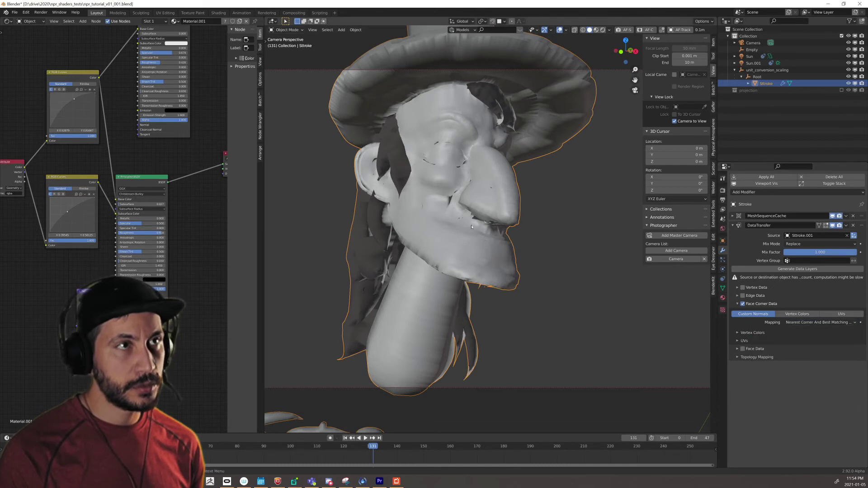
Step: Try the Nearest Corner Of Nearest Face, Nearest Face Interpolated and Projected Face Interpolated mappings, then restore Nearest Corner And Best Matching Normal
click(821, 322)
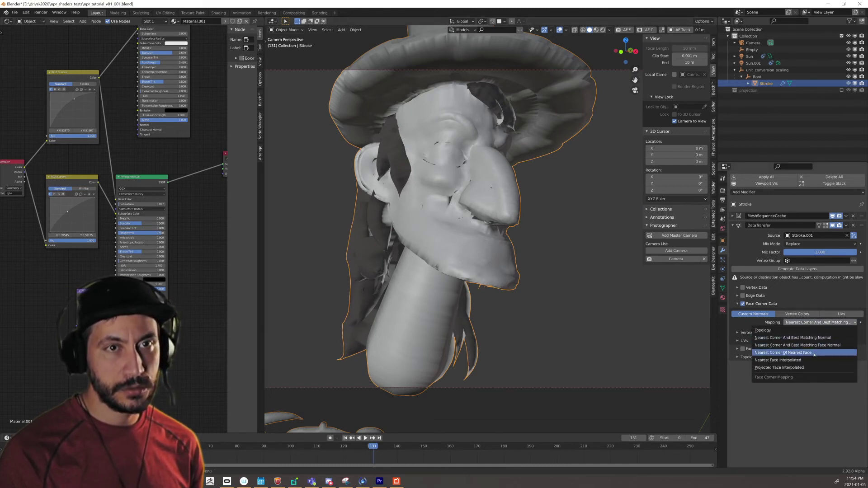
click(783, 353)
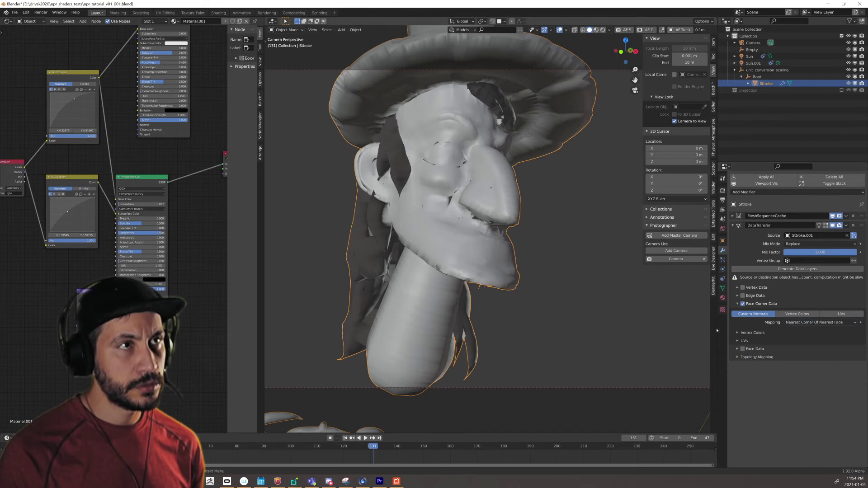
click(830, 323)
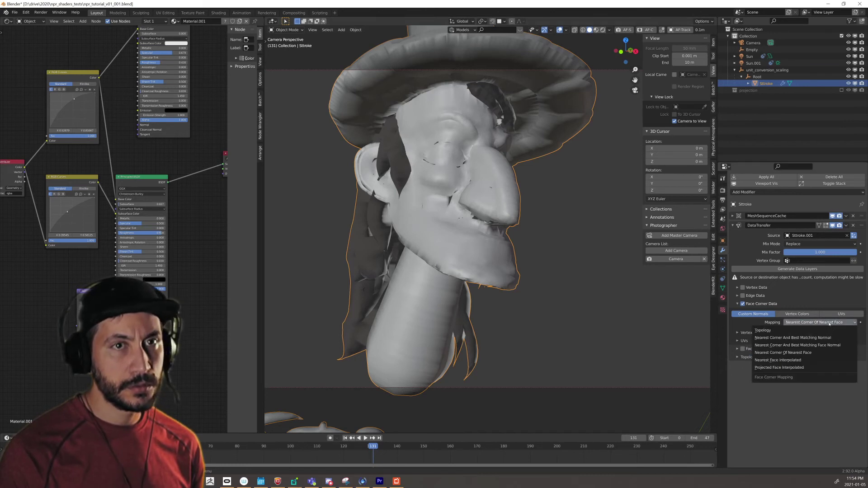
click(787, 360)
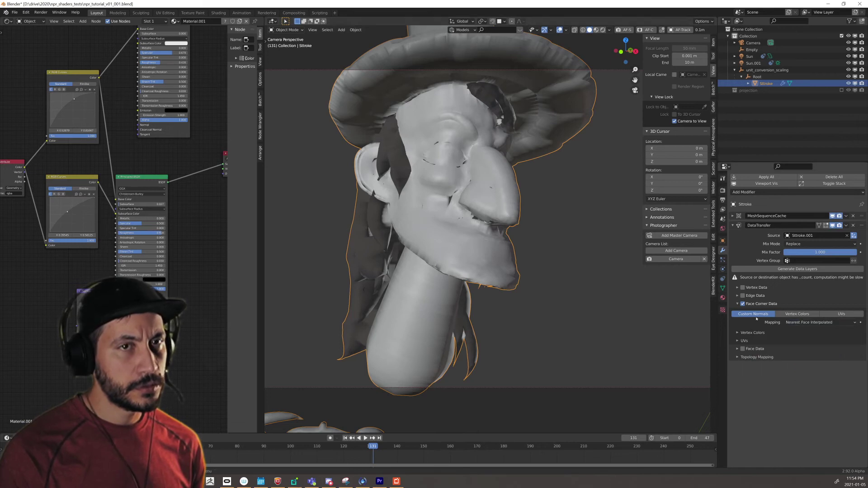
click(820, 323)
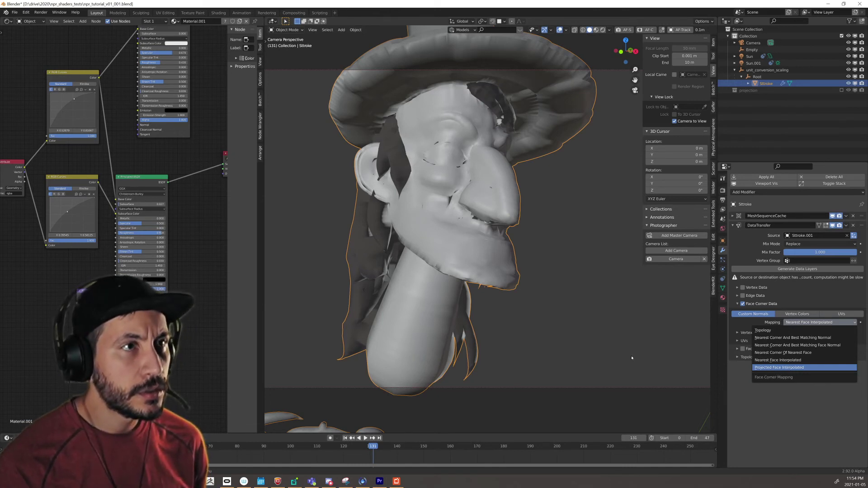
key(Return)
click(788, 323)
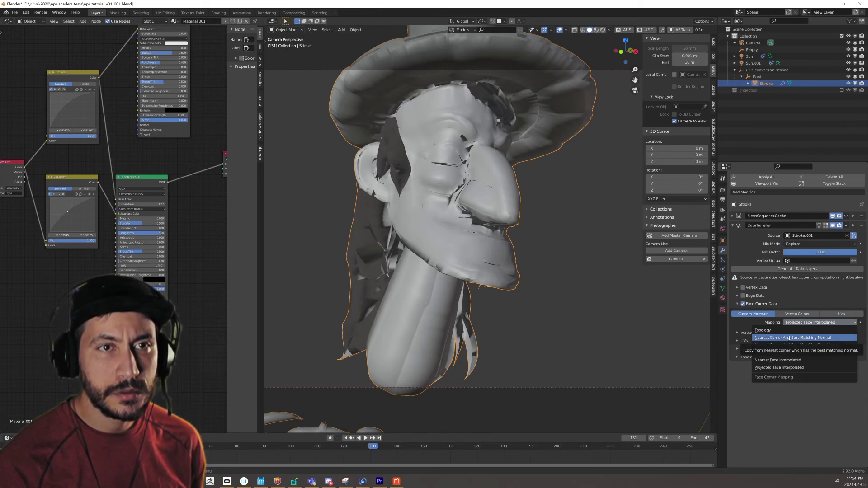
click(789, 338)
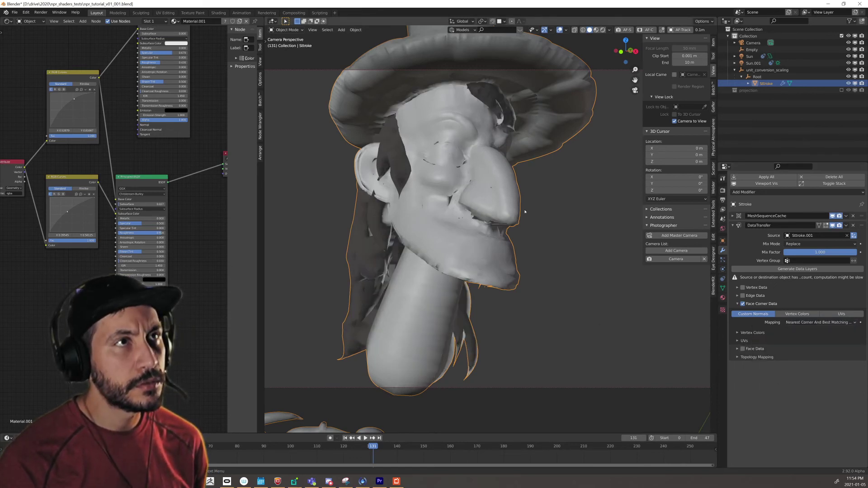
Step: Switch the viewport to rendered shading with the whole head in view and deselect the head
middle_drag(525, 211, 541, 201)
scroll(543, 203, down, 5)
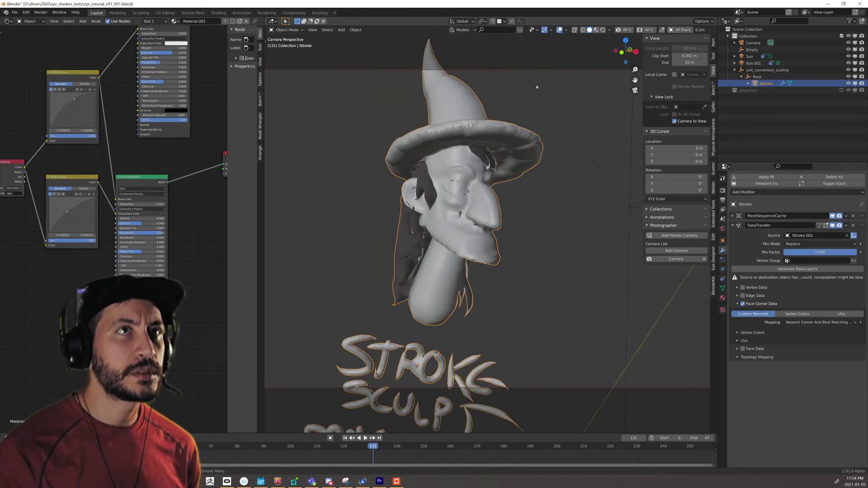
key(z)
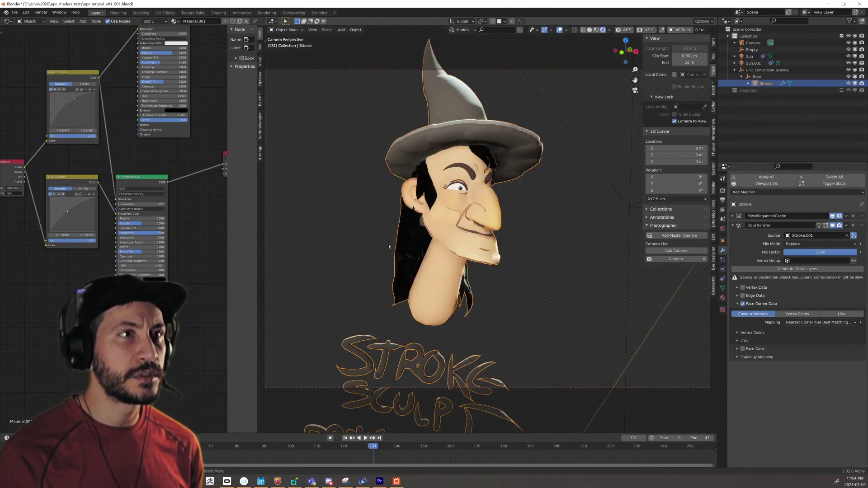
click(519, 231)
Step: Examine the rendered mouth, nose, eye and forehead up close, comparing the forehead and eye area with solid shading
mouse_move(519, 231)
middle_down()
mouse_move(392, 248)
mouse_move(406, 338)
mouse_move(448, 279)
mouse_move(527, 326)
middle_up()
scroll(450, 273, up, 5)
middle_drag(428, 309, 433, 300)
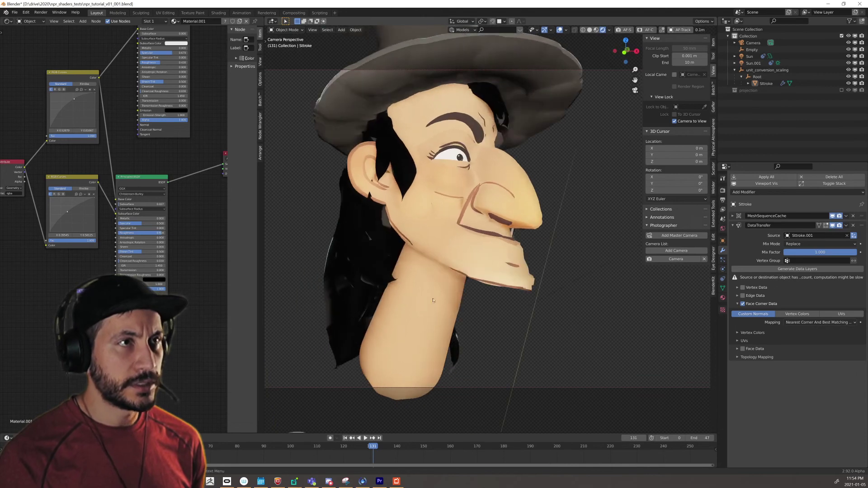
scroll(471, 234, up, 3)
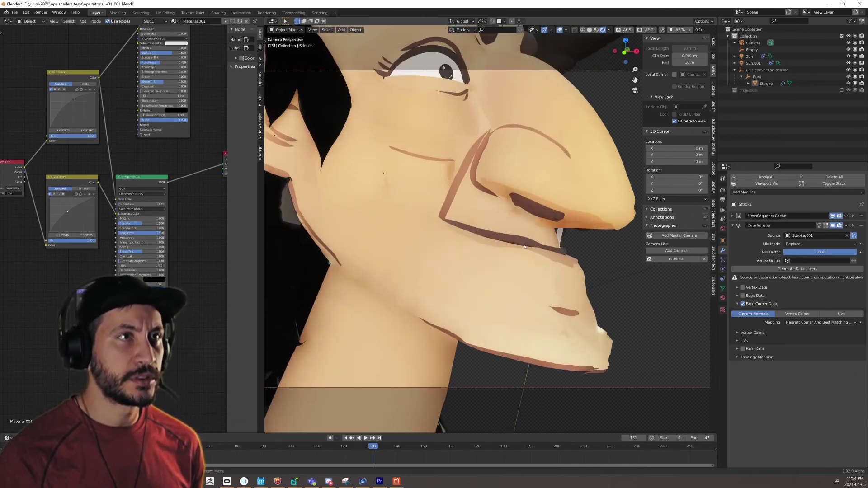
shift+middle_drag(525, 247, 453, 258)
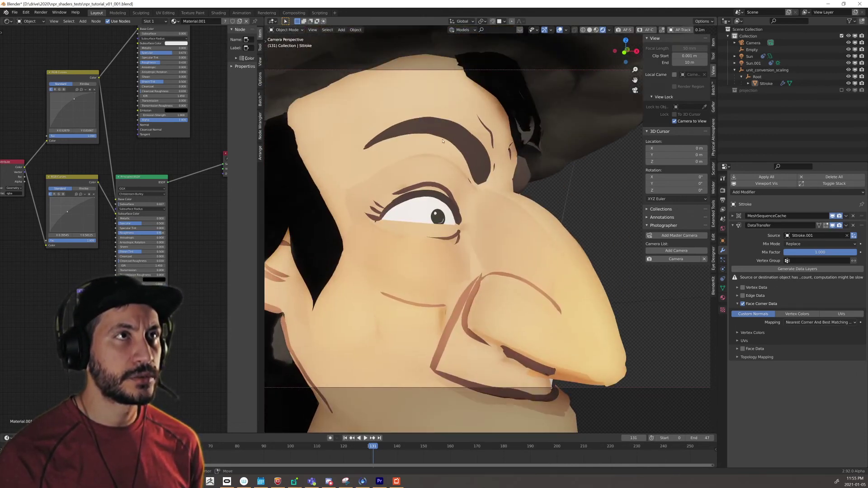
shift+middle_drag(443, 141, 529, 292)
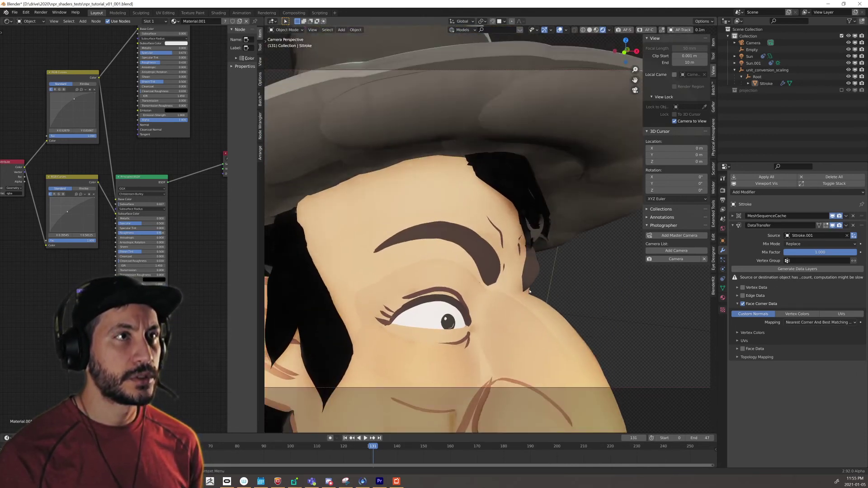
click(590, 30)
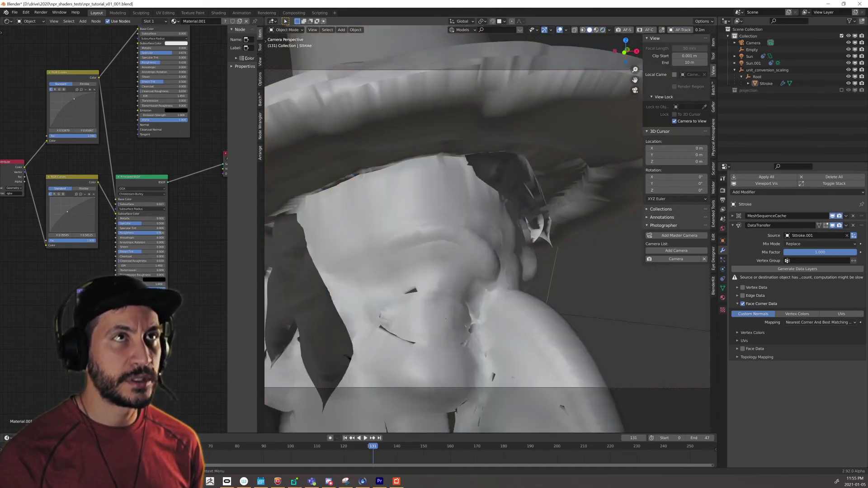
click(603, 30)
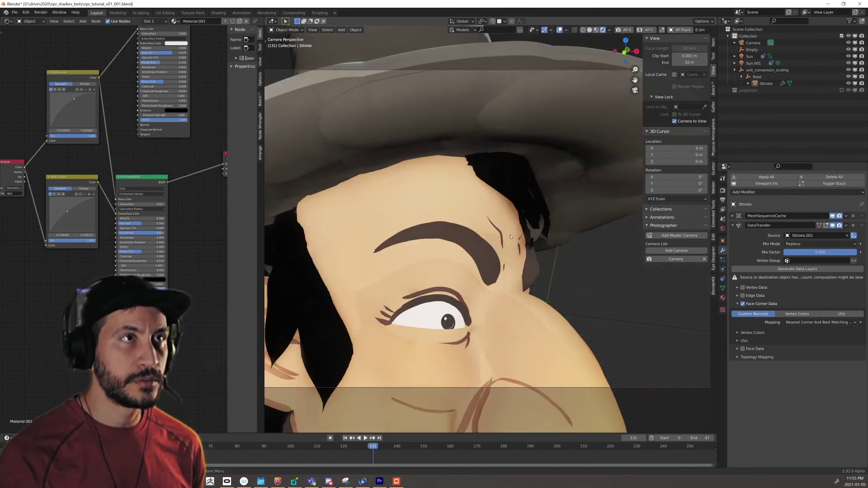
Step: Examine the rendered lighting on the whole head and hat from both sides and from below
scroll(510, 237, down, 5)
mouse_move(510, 237)
middle_down()
mouse_move(450, 303)
mouse_move(456, 243)
mouse_move(478, 241)
mouse_move(469, 258)
mouse_move(481, 275)
mouse_move(502, 260)
mouse_move(471, 248)
middle_up()
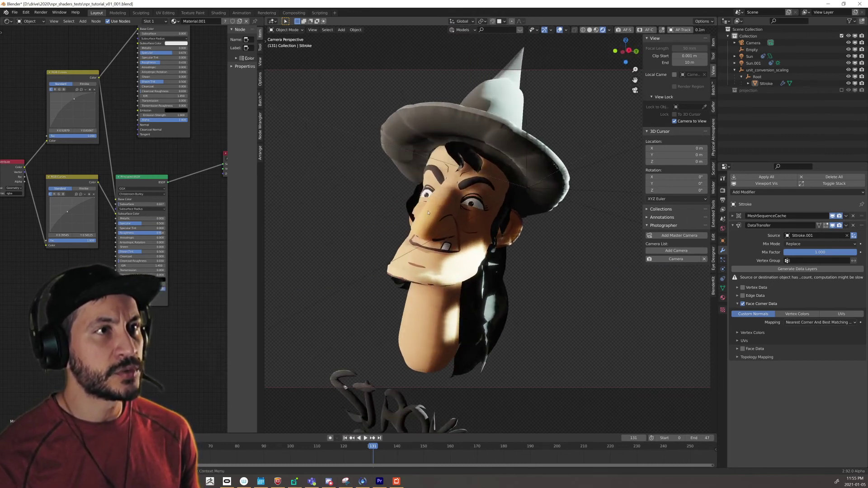
middle_drag(373, 263, 424, 247)
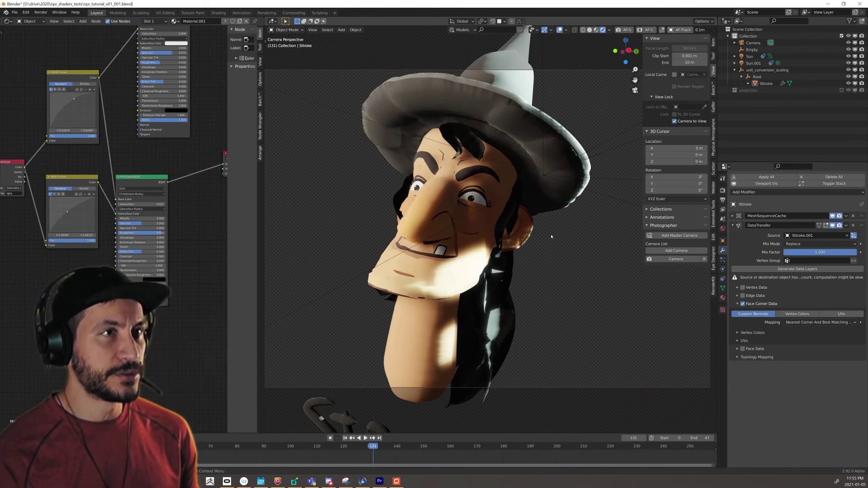
middle_drag(425, 205, 415, 265)
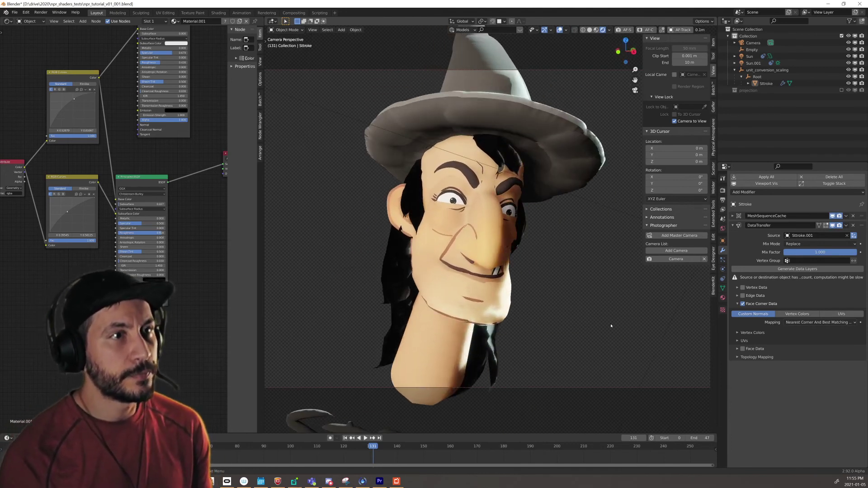